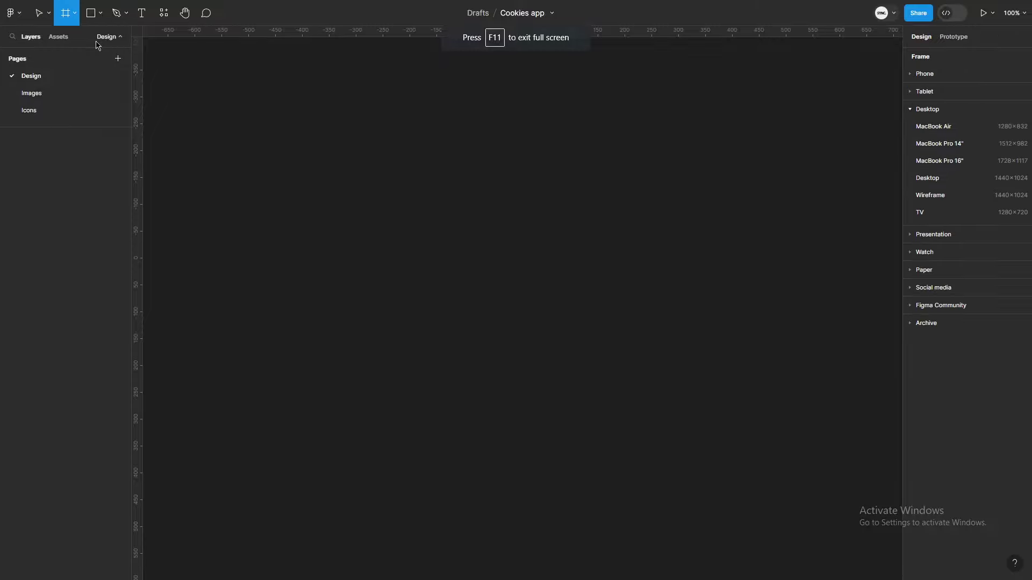
Create an iPhone 14 & 15 Pro Max frame with corner radius 50
{"action": "left_click", "coordinate": [912, 78]}
{"action": "left_click", "coordinate": [935, 91]}
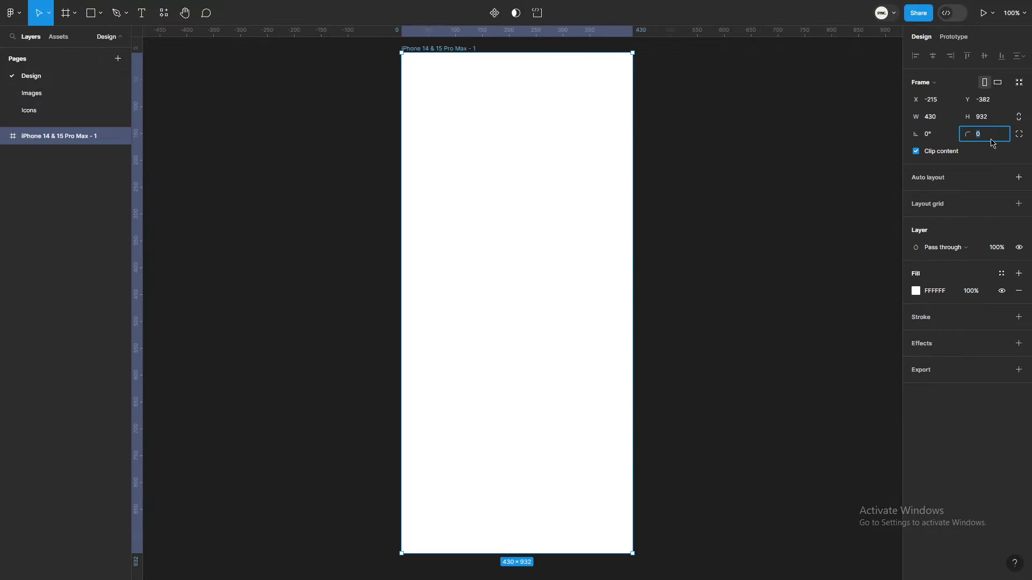
{"action": "type", "text": "50"}
{"action": "key", "text": "Return"}
Fill the frame with a dark grey-to-black linear gradient
{"action": "left_click", "coordinate": [916, 290]}
{"action": "left_click", "coordinate": [801, 293]}
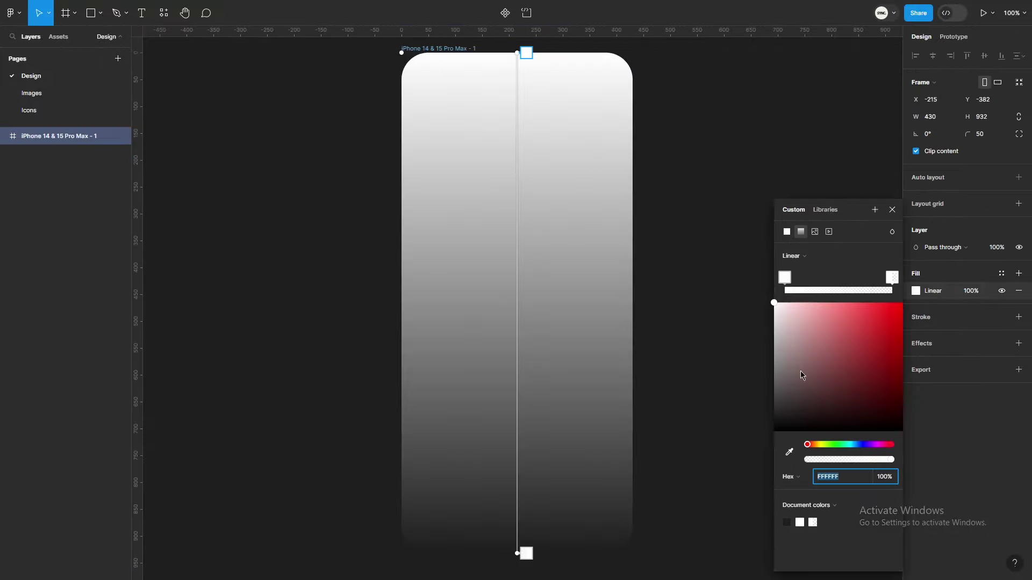
{"action": "mouse_move", "coordinate": [806, 459]}
{"action": "left_mouse_down"}
{"action": "mouse_move", "coordinate": [905, 465]}
{"action": "mouse_move", "coordinate": [771, 440]}
{"action": "left_mouse_up"}
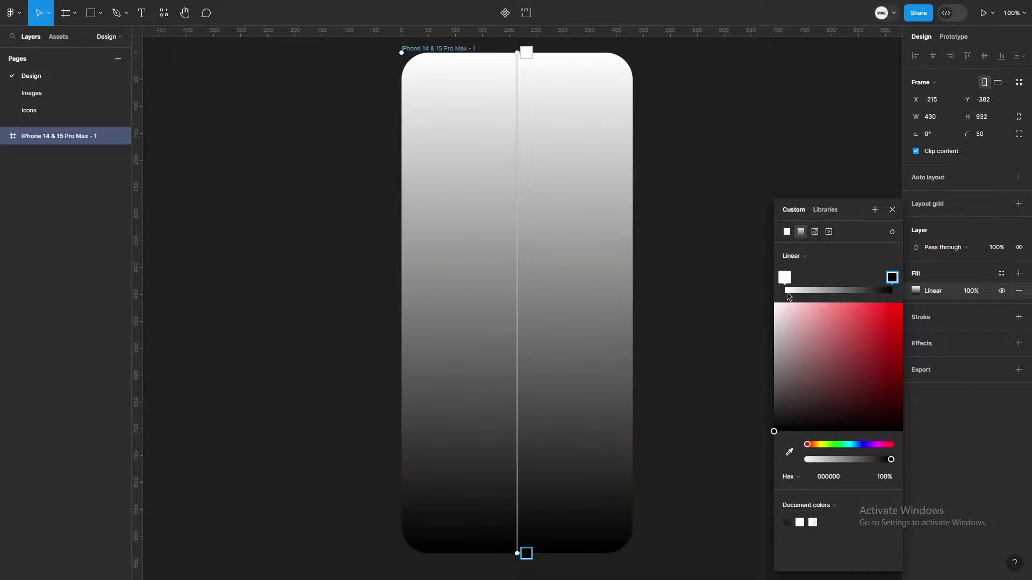
{"action": "mouse_move", "coordinate": [780, 319]}
{"action": "left_mouse_down"}
{"action": "mouse_move", "coordinate": [758, 412]}
{"action": "mouse_move", "coordinate": [720, 410]}
{"action": "left_mouse_up"}
{"action": "left_click_drag", "start_coordinate": [846, 291], "coordinate": [809, 290]}
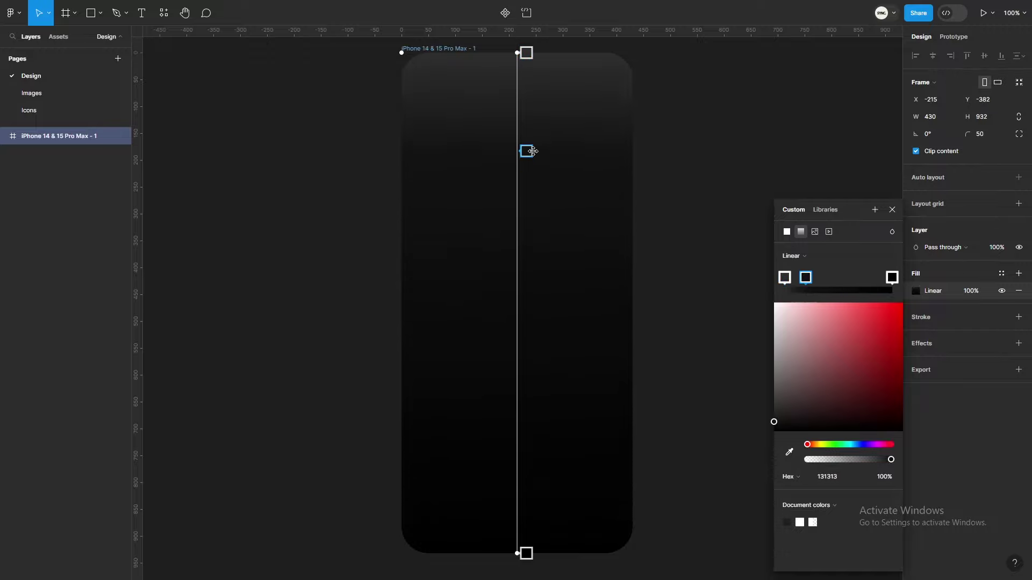
{"action": "left_click", "coordinate": [892, 210]}
Copy the portrait from the Images page into the iPhone frame and shrink it
{"action": "left_click", "coordinate": [32, 93]}
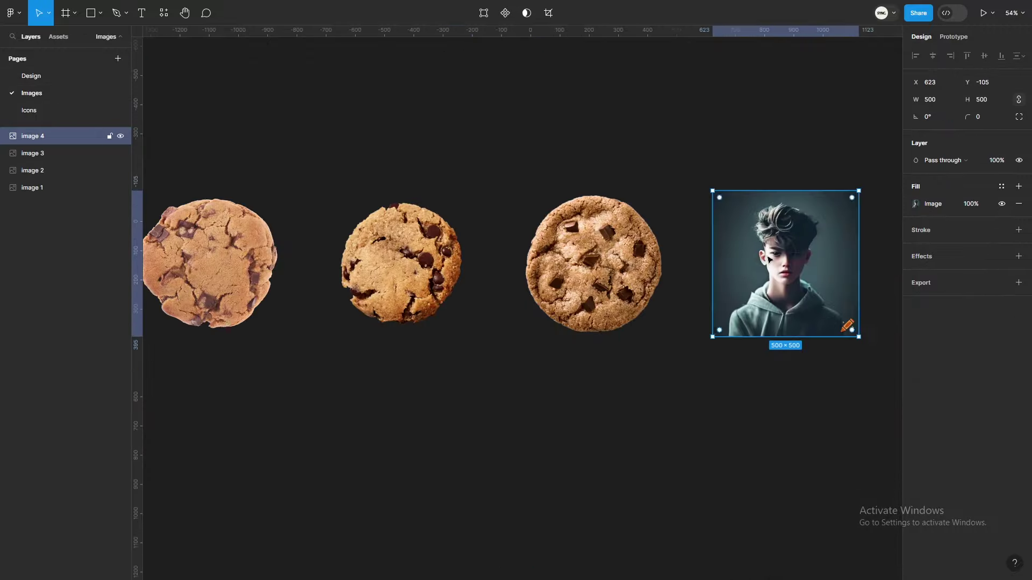
{"action": "key", "text": "Page_Up"}
{"action": "scroll", "coordinate": [690, 298], "scroll_direction": "left", "scroll_amount": 5}
{"action": "key", "text": "ctrl+v"}
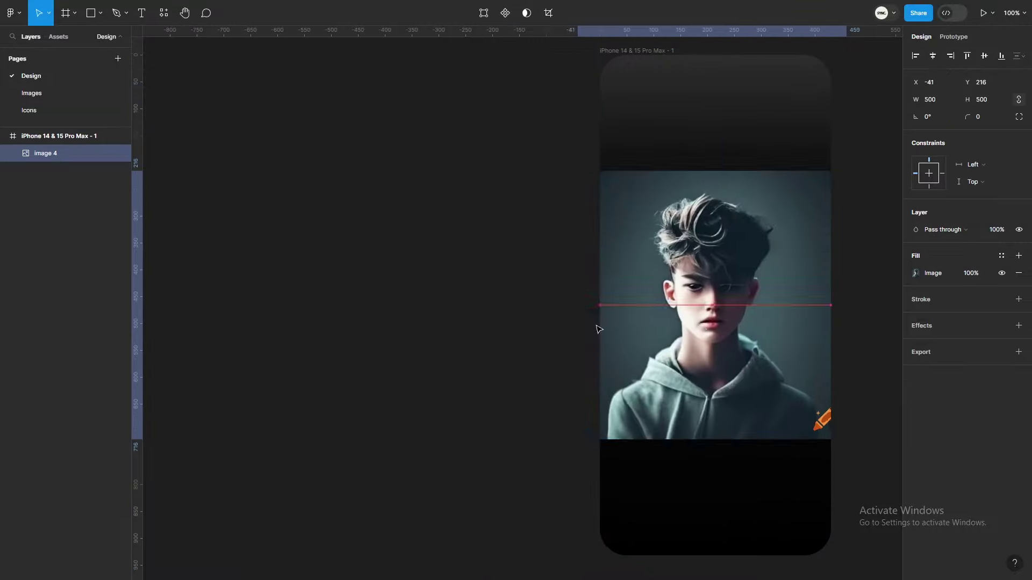
{"action": "left_click_drag", "start_coordinate": [715, 304], "coordinate": [401, 296]}
{"action": "left_click_drag", "start_coordinate": [519, 398], "coordinate": [462, 340]}
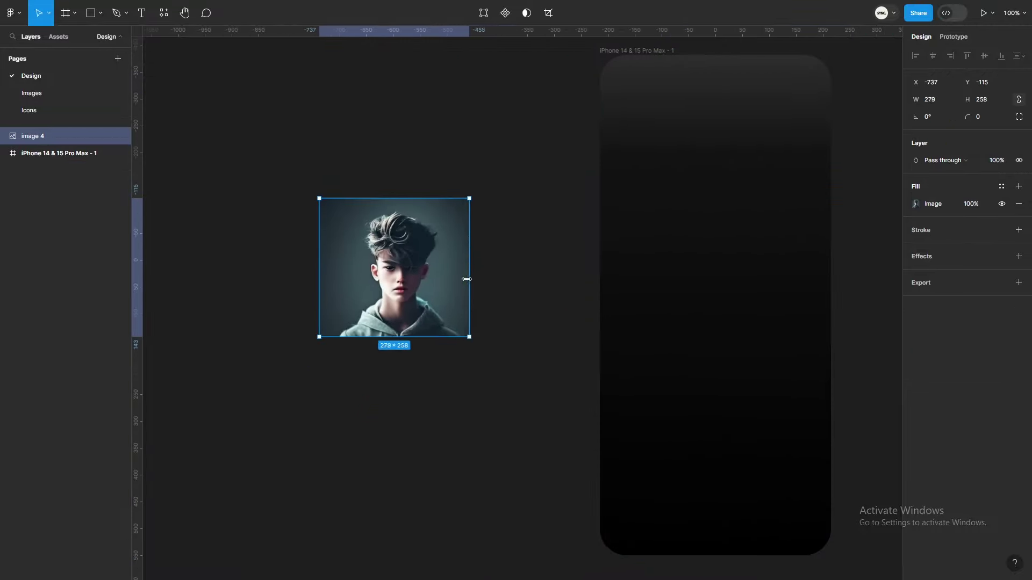
{"action": "left_click_drag", "start_coordinate": [316, 269], "coordinate": [341, 269]}
{"action": "left_click_drag", "start_coordinate": [400, 195], "coordinate": [422, 210]}
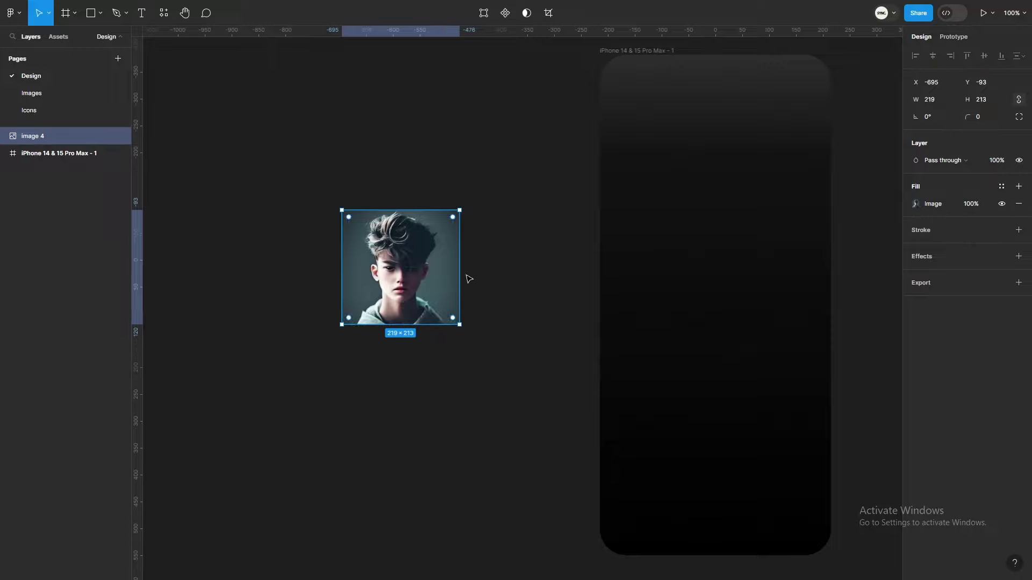
Draw a 50×50 circle near the frame's top-left corner
{"action": "left_click", "coordinate": [100, 13]}
{"action": "left_click", "coordinate": [107, 92]}
{"action": "left_click", "coordinate": [517, 134]}
{"action": "left_click_drag", "start_coordinate": [517, 137], "coordinate": [526, 136]}
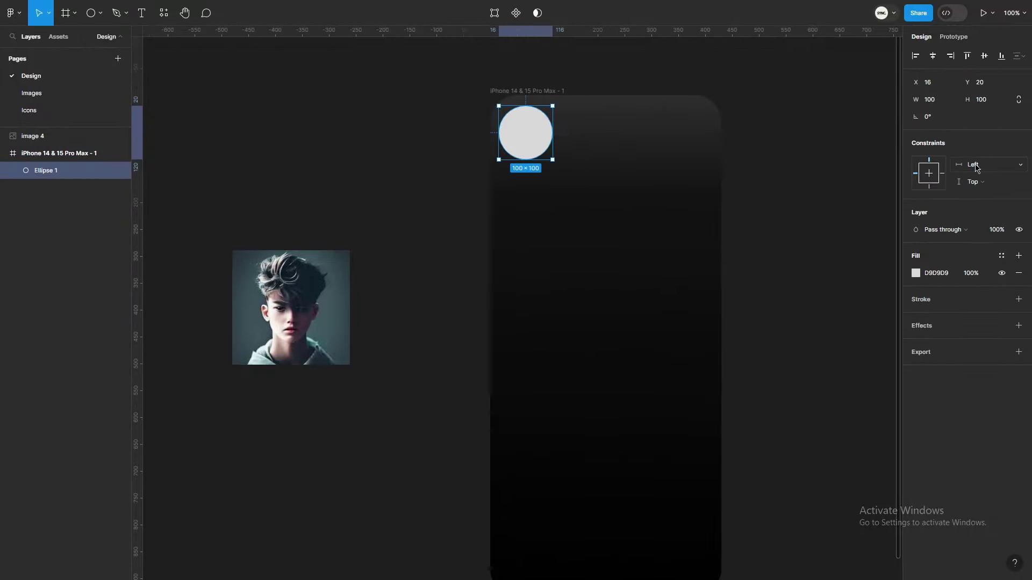
{"action": "key", "text": "Return"}
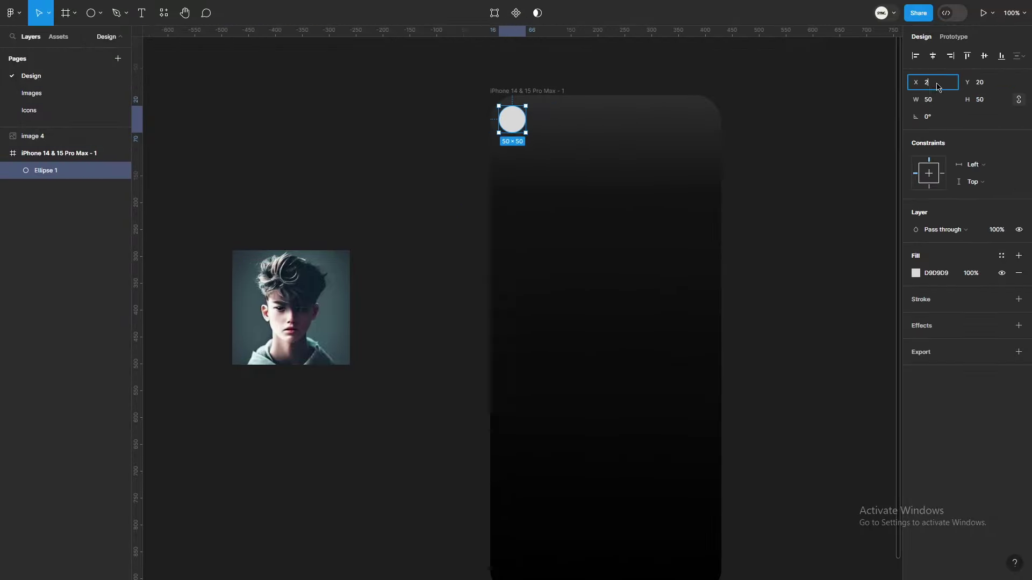
Mask the portrait with the circle, group them, and size the avatar to 60×60
{"action": "left_click_drag", "start_coordinate": [291, 308], "coordinate": [584, 210]}
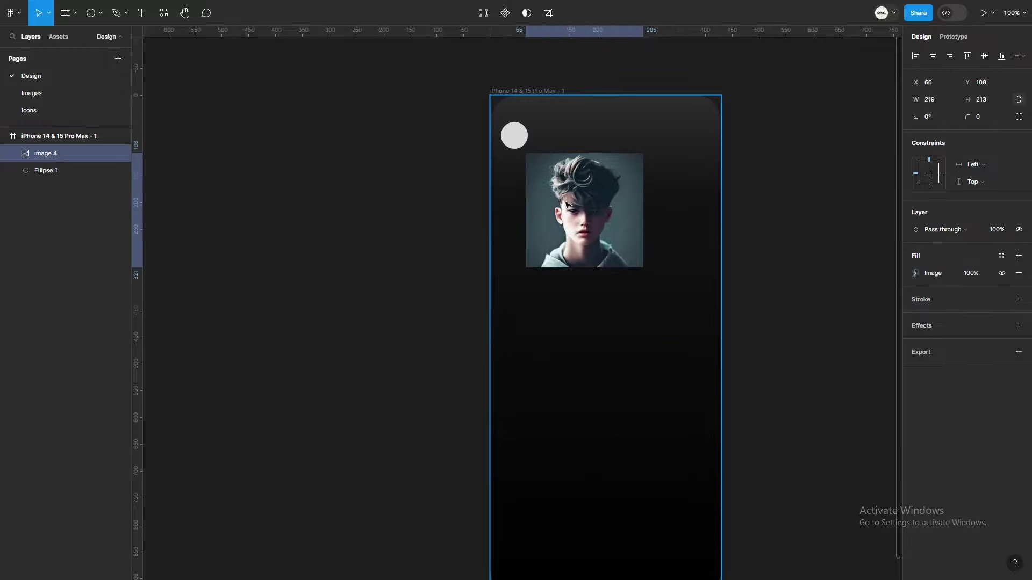
{"action": "left_click", "coordinate": [515, 144], "text": "shift"}
{"action": "right_click", "coordinate": [511, 141]}
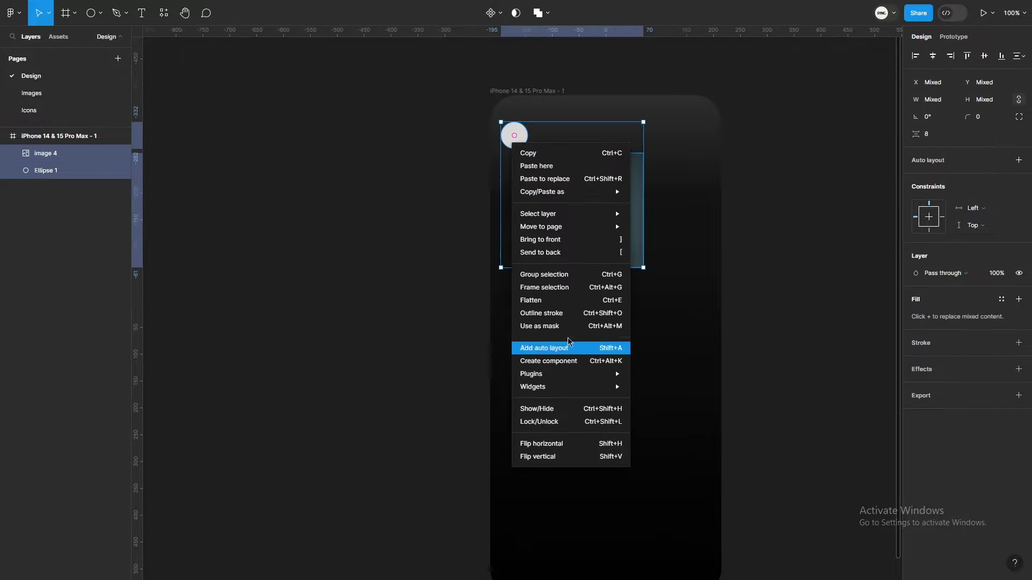
{"action": "left_click", "coordinate": [543, 347]}
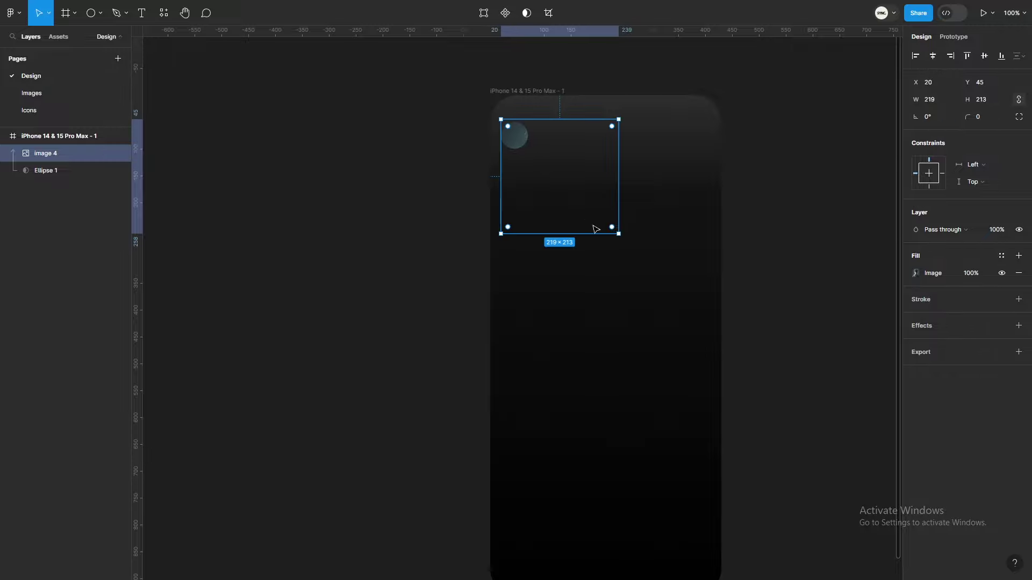
{"action": "left_click_drag", "start_coordinate": [594, 229], "coordinate": [518, 155]}
{"action": "key", "text": "ctrl+g"}
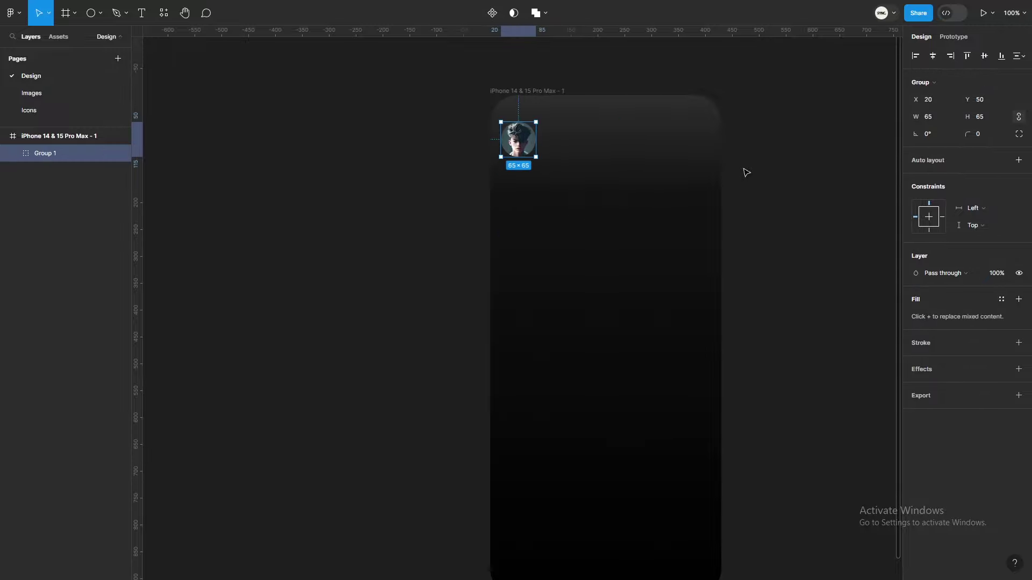
{"action": "left_click", "coordinate": [986, 119]}
{"action": "type", "text": "60"}
{"action": "key", "text": "Return"}
Add the profile name in white Semi Bold size 15 beside the avatar
{"action": "left_click", "coordinate": [550, 169]}
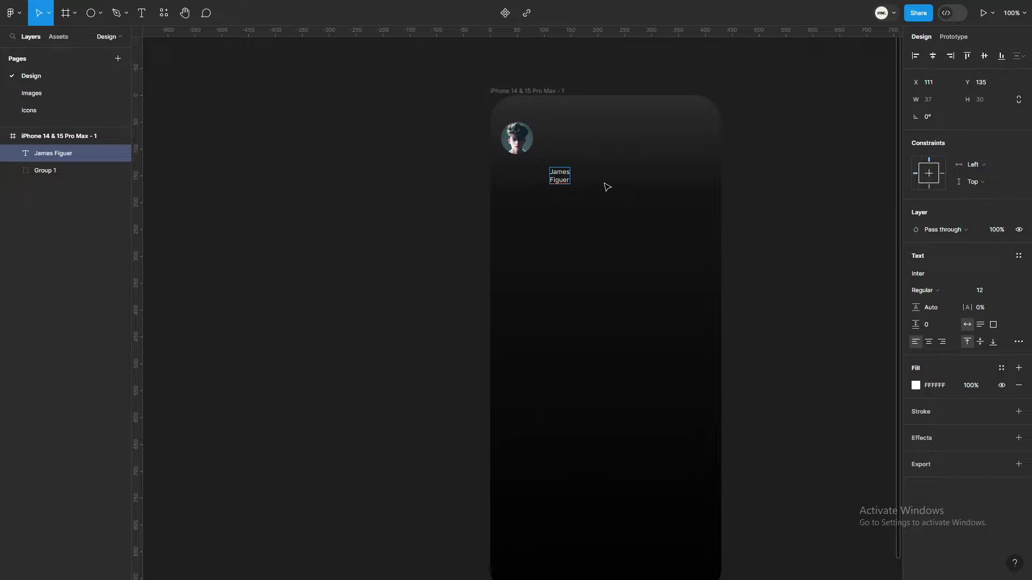
{"action": "type", "text": "oa"}
{"action": "key", "text": "Escape"}
{"action": "left_click", "coordinate": [925, 290]}
{"action": "left_click", "coordinate": [924, 314]}
{"action": "left_click_drag", "start_coordinate": [569, 182], "coordinate": [563, 146]}
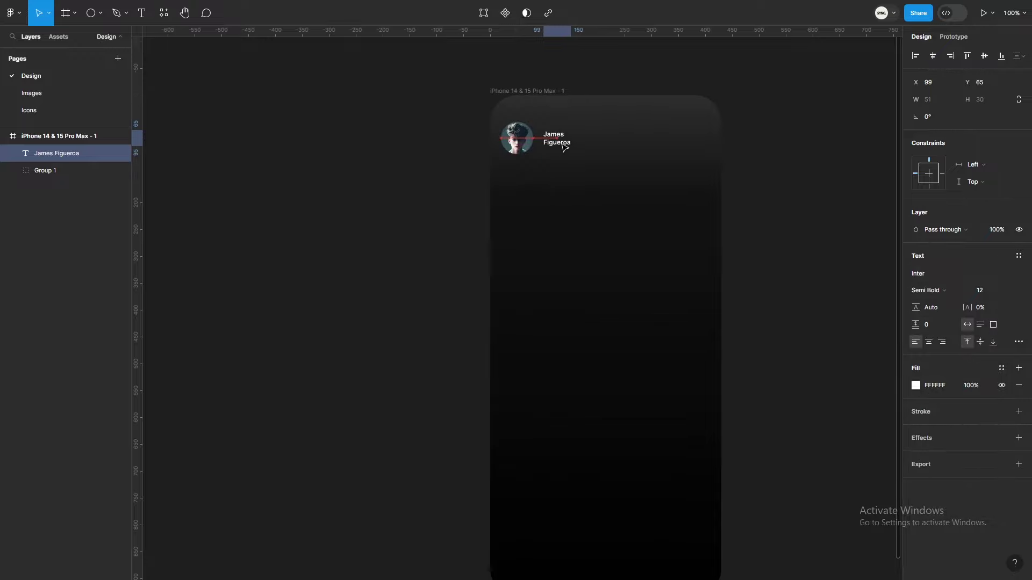
{"action": "key", "text": "Return"}
Vertically centre the name with the avatar group and nudge it closer
{"action": "left_click", "coordinate": [526, 138], "text": "shift"}
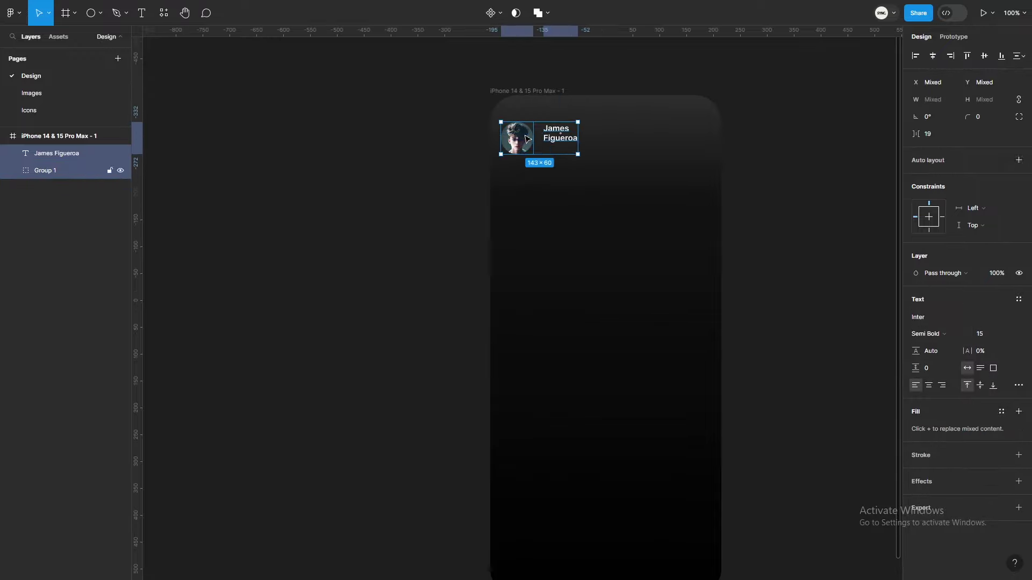
{"action": "left_click", "coordinate": [978, 60]}
{"action": "left_click", "coordinate": [645, 154]}
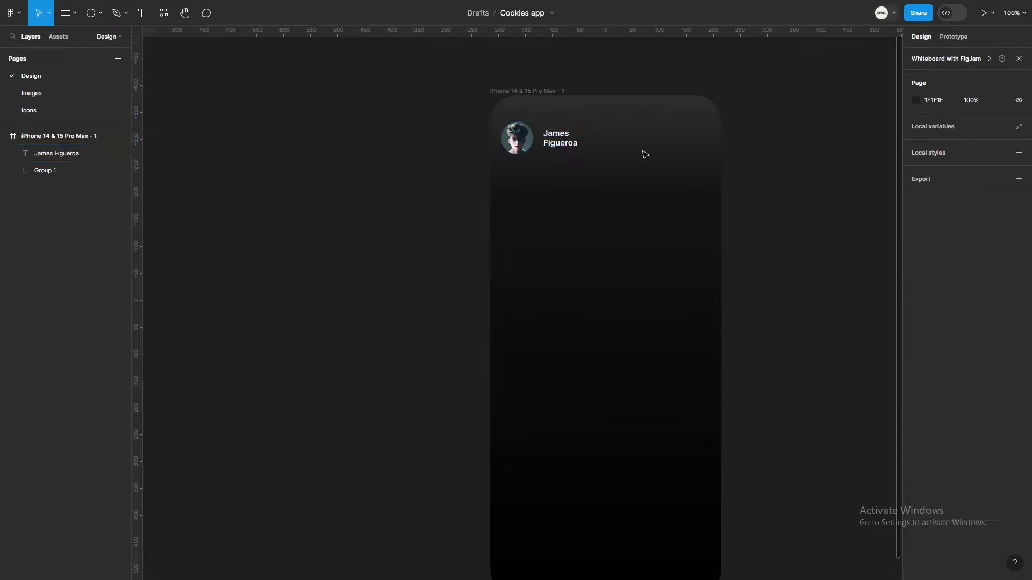
{"action": "left_click_drag", "start_coordinate": [563, 145], "coordinate": [562, 145]}
{"action": "scroll", "coordinate": [610, 127], "scroll_direction": "up", "scroll_amount": 5}
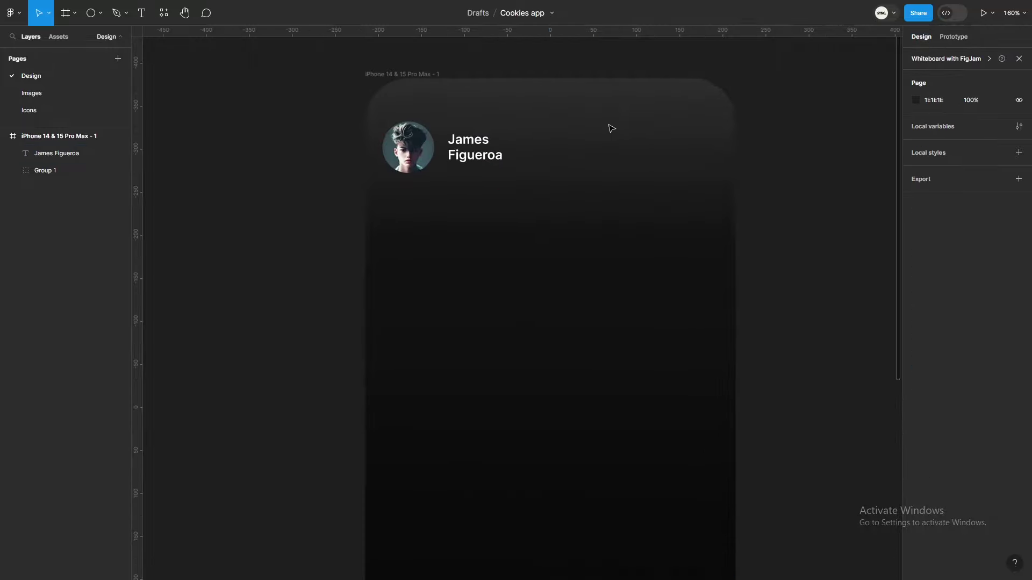
{"action": "scroll", "coordinate": [610, 127], "scroll_direction": "left", "scroll_amount": 2}
Draw the white rounded badge card at the header's top-right
{"action": "key", "text": "r"}
{"action": "left_click", "coordinate": [725, 193]}
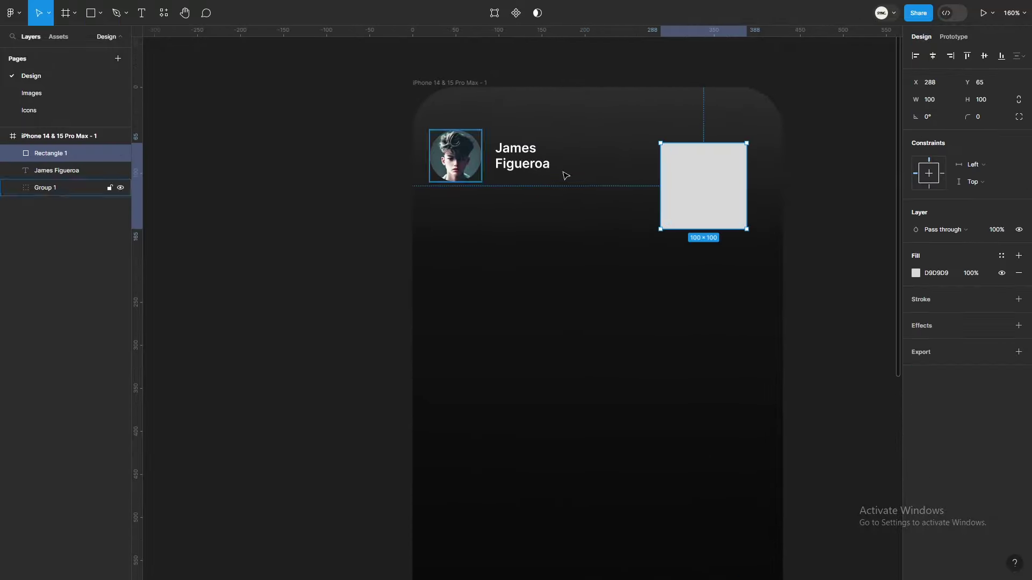
{"action": "mouse_move", "coordinate": [698, 176]}
{"action": "left_mouse_down"}
{"action": "mouse_move", "coordinate": [717, 173]}
{"action": "mouse_move", "coordinate": [746, 190]}
{"action": "left_mouse_up"}
{"action": "left_click_drag", "start_coordinate": [680, 181], "coordinate": [706, 178]}
{"action": "left_click_drag", "start_coordinate": [735, 225], "coordinate": [735, 210]}
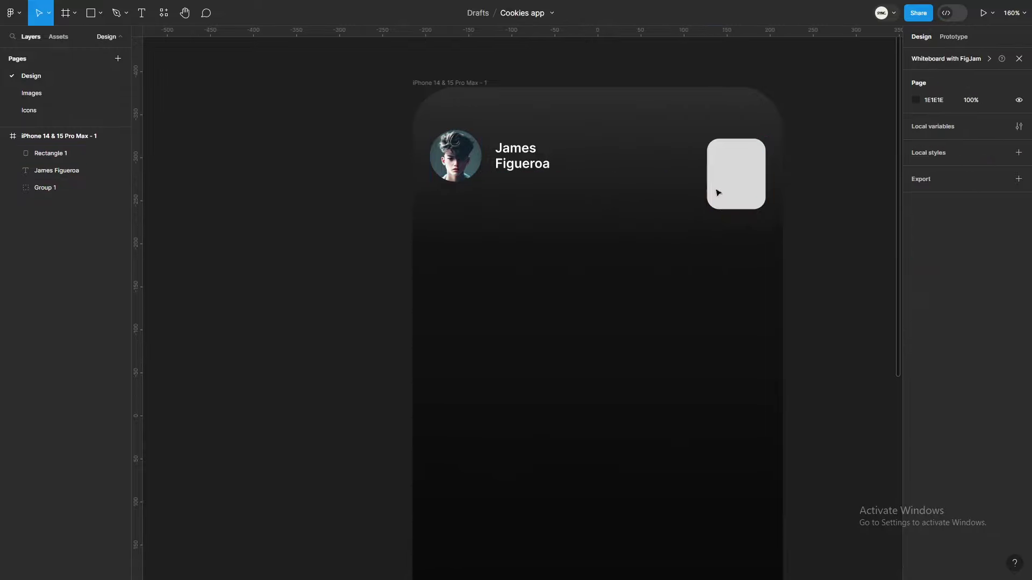
{"action": "left_click", "coordinate": [915, 273]}
{"action": "key", "text": "Escape"}
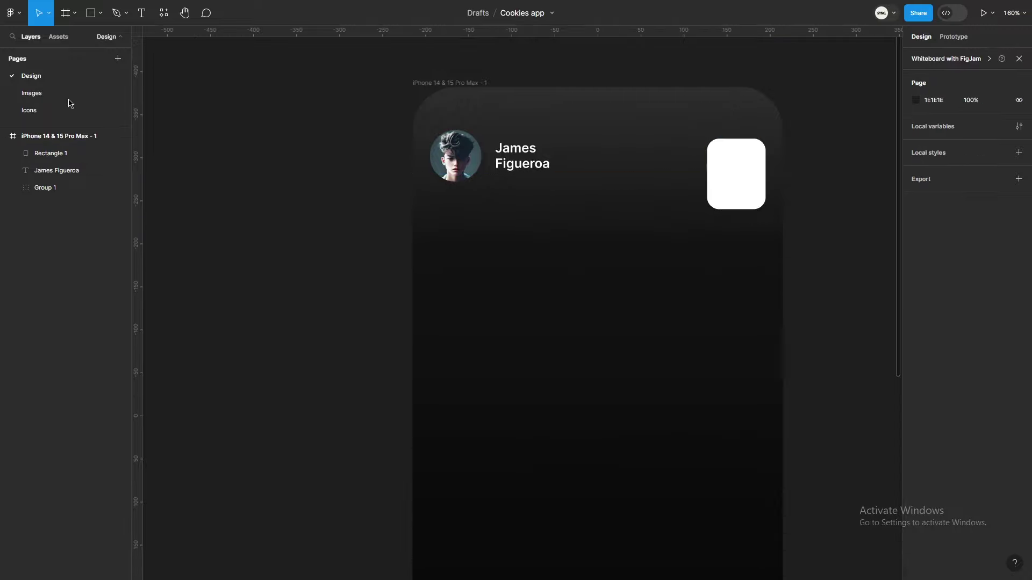
Place a 40×40 black circle over the card with the bag icon on it
{"action": "left_click", "coordinate": [100, 13]}
{"action": "left_click", "coordinate": [65, 75]}
{"action": "left_click_drag", "start_coordinate": [633, 173], "coordinate": [721, 261]}
{"action": "left_click_drag", "start_coordinate": [689, 219], "coordinate": [706, 146]}
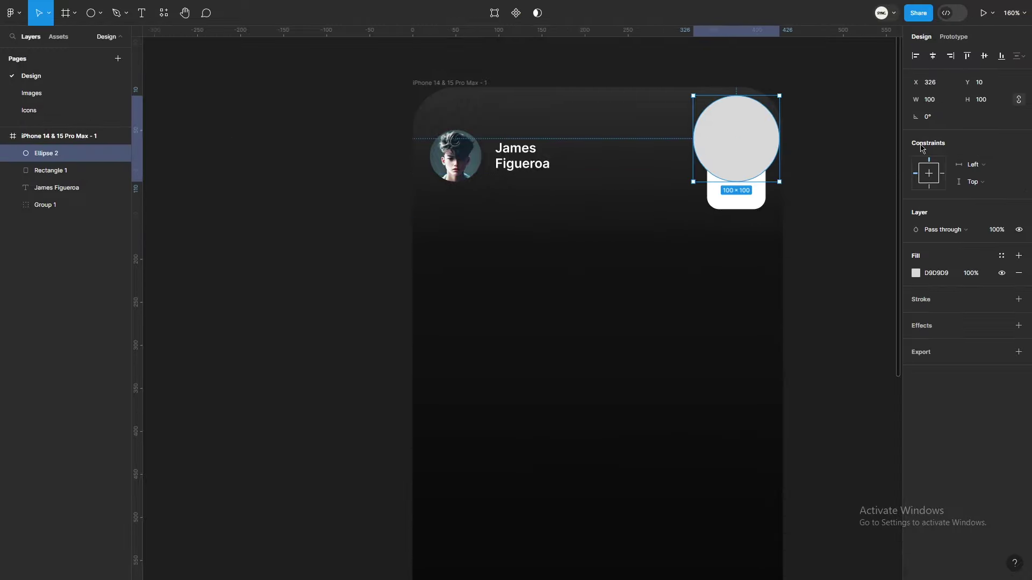
{"action": "left_click_drag", "start_coordinate": [779, 182], "coordinate": [754, 156]}
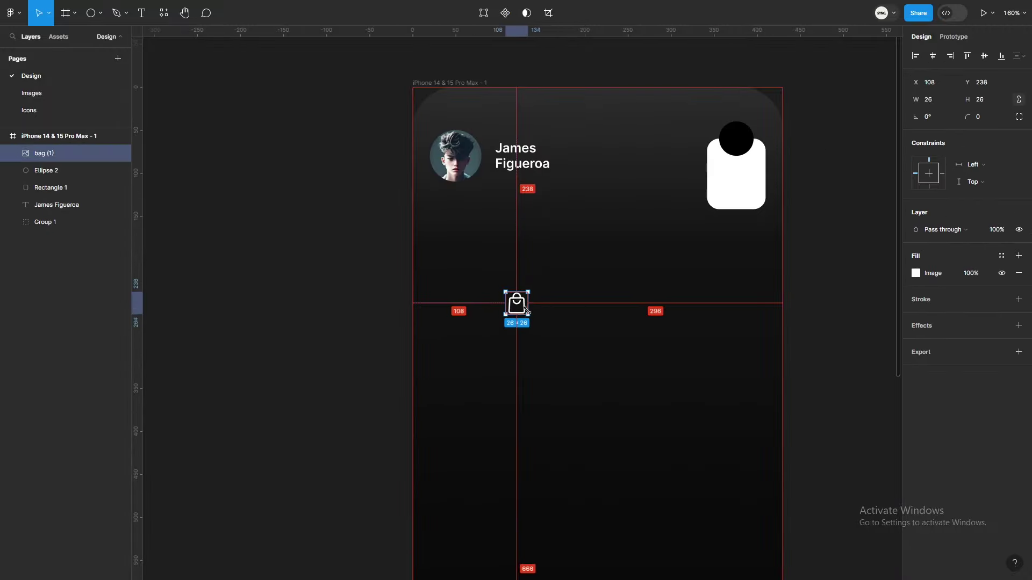
{"action": "left_click_drag", "start_coordinate": [516, 304], "coordinate": [738, 141]}
Add a 10×10 orange dot on the bag circle's corner
{"action": "left_click", "coordinate": [829, 137]}
{"action": "key", "text": "o"}
{"action": "left_click", "coordinate": [622, 222]}
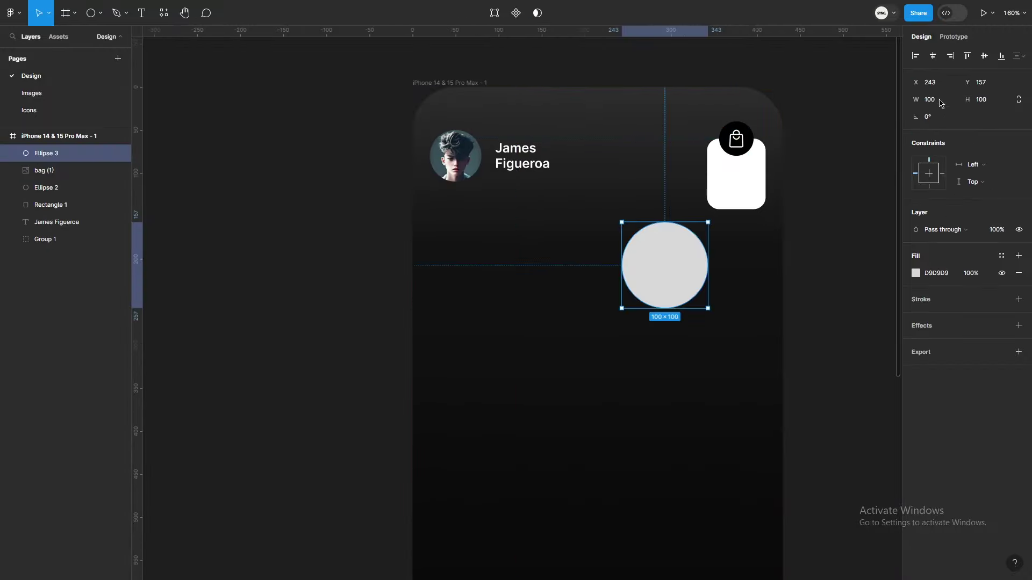
{"action": "mouse_move", "coordinate": [708, 310]}
{"action": "left_mouse_down"}
{"action": "mouse_move", "coordinate": [632, 234]}
{"action": "mouse_move", "coordinate": [751, 130]}
{"action": "left_mouse_up"}
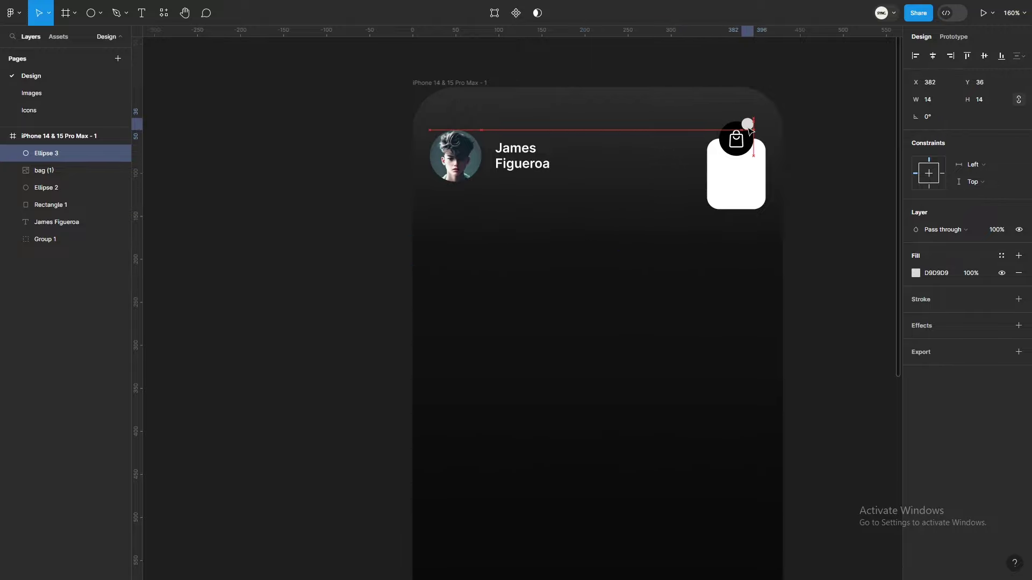
{"action": "key", "text": "Return"}
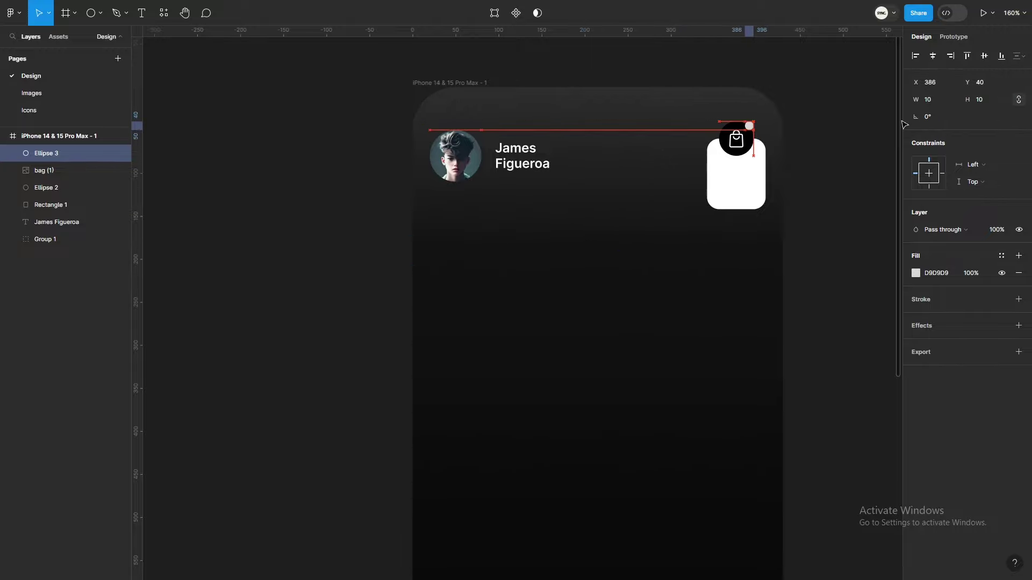
{"action": "left_click", "coordinate": [916, 273]}
{"action": "left_click", "coordinate": [815, 445]}
{"action": "left_click", "coordinate": [894, 326]}
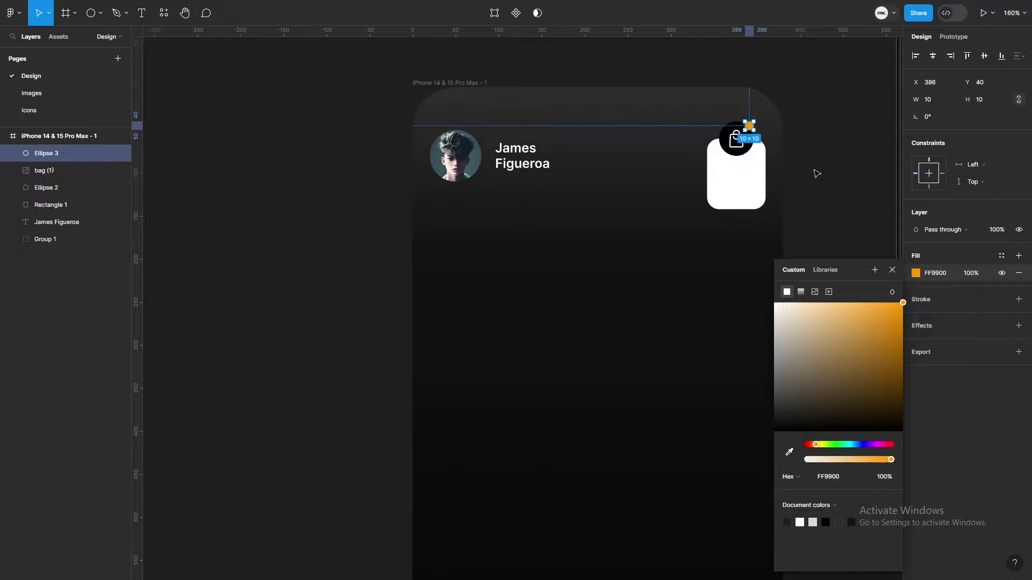
Add a '6 Products' label at size 15 inside the card
{"action": "key", "text": "t"}
{"action": "left_click", "coordinate": [739, 177]}
{"action": "type", "text": "6 Prod"}
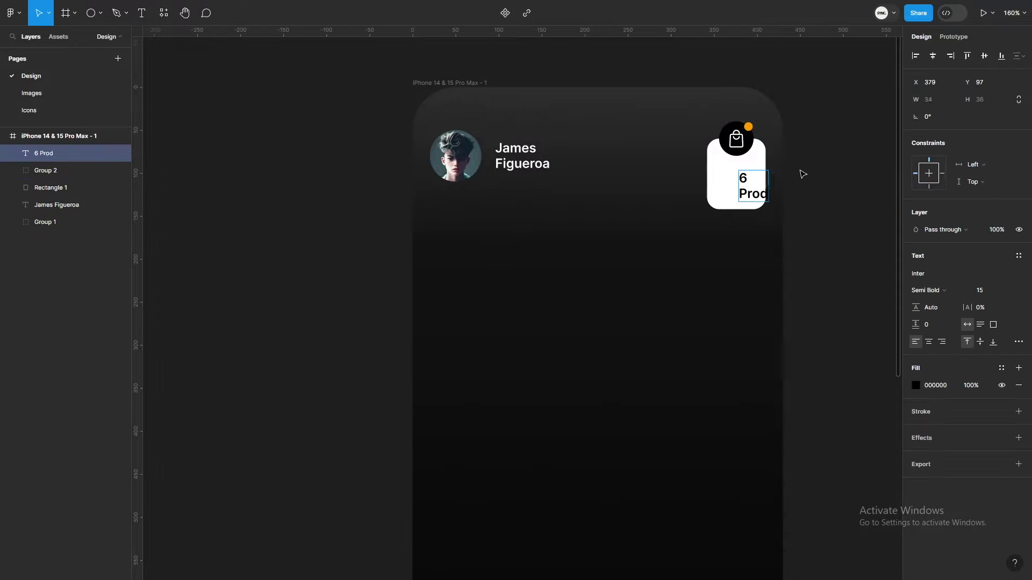
{"action": "type", "text": "ucts"}
{"action": "key", "text": "Escape"}
{"action": "mouse_move", "coordinate": [773, 202]}
{"action": "left_mouse_down"}
{"action": "mouse_move", "coordinate": [745, 199]}
{"action": "mouse_move", "coordinate": [742, 188]}
{"action": "left_mouse_up"}
{"action": "double_click", "coordinate": [740, 187]}
{"action": "key", "text": "Return"}
{"action": "key", "text": "Escape"}
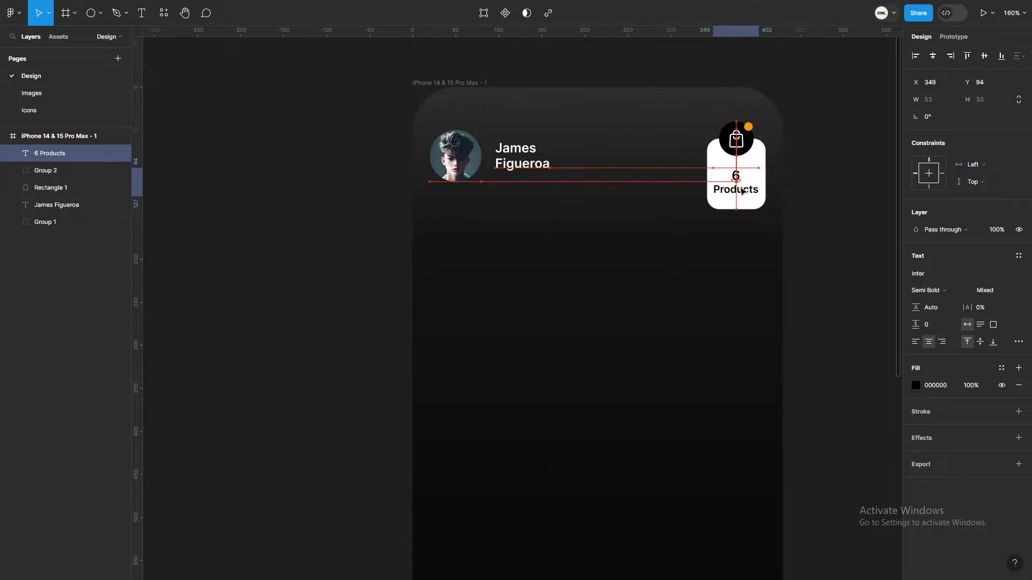
Group the card, '6 Products' text and bag icon into one cart badge
{"action": "left_click", "coordinate": [744, 202]}
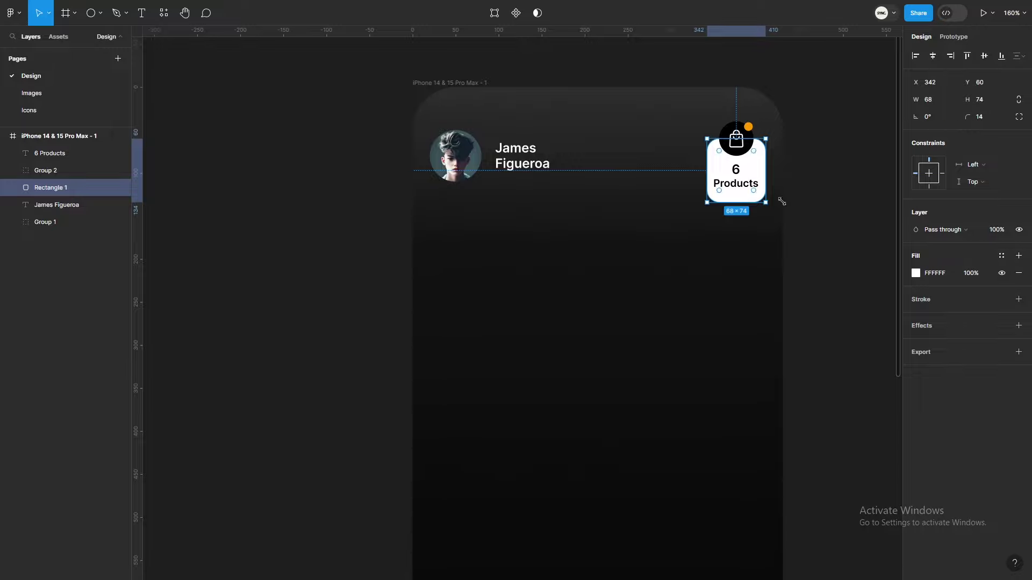
{"action": "left_click_drag", "start_coordinate": [782, 202], "coordinate": [707, 239]}
{"action": "key", "text": "ctrl+g"}
{"action": "left_click", "coordinate": [822, 269]}
{"action": "scroll", "coordinate": [821, 300], "scroll_direction": "down", "scroll_amount": 2}
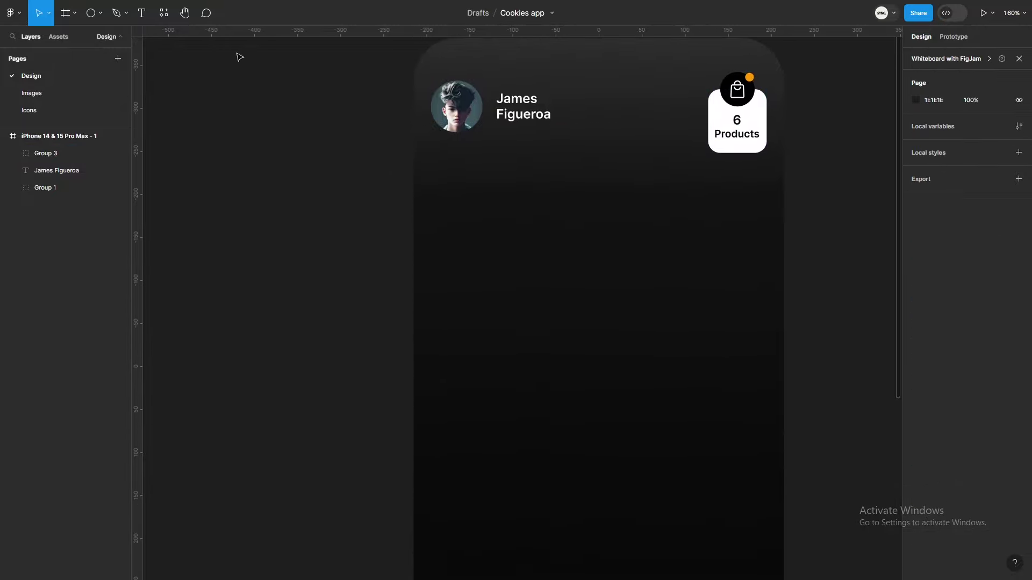
Add white 'Cookies' text at the left margin below the header
{"action": "key", "text": "t"}
{"action": "left_click", "coordinate": [442, 213]}
{"action": "type", "text": "es"}
{"action": "key", "text": "Escape"}
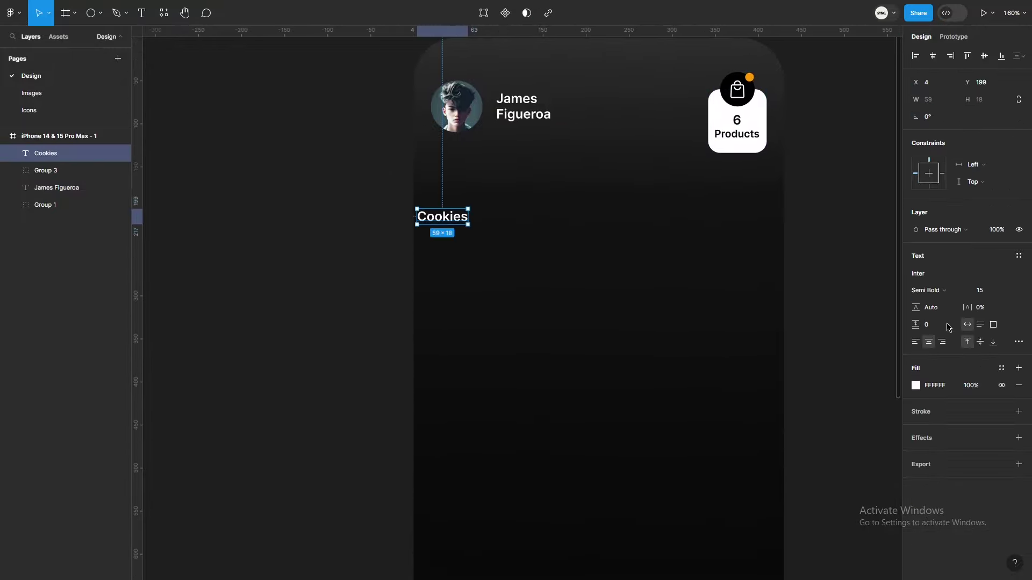
{"action": "left_click_drag", "start_coordinate": [447, 210], "coordinate": [460, 190]}
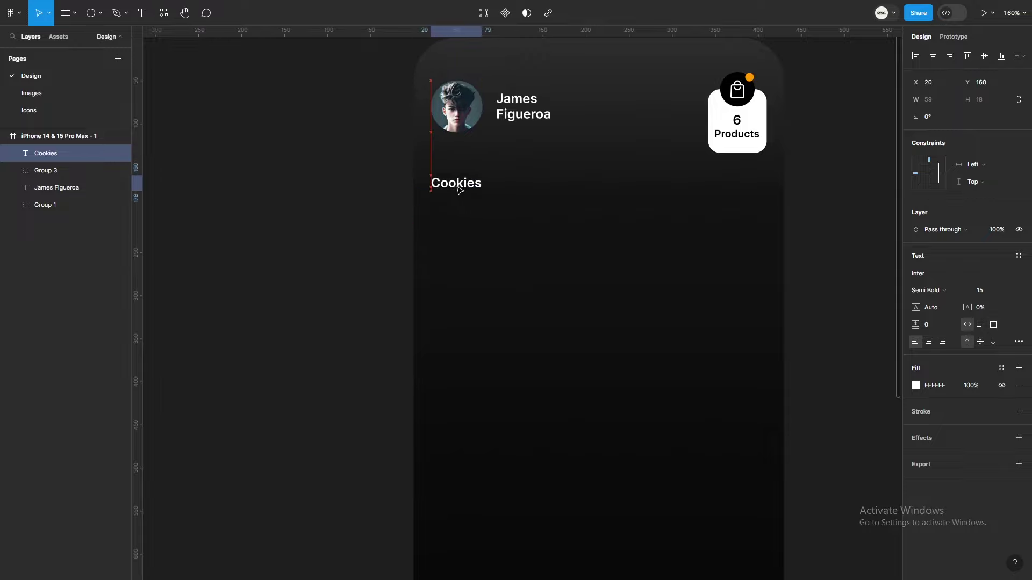
Set the Cookies heading to Medium weight at a large heading size
{"action": "left_click", "coordinate": [928, 290]}
{"action": "left_click", "coordinate": [980, 290]}
{"action": "type", "text": "20"}
{"action": "key", "text": "Return"}
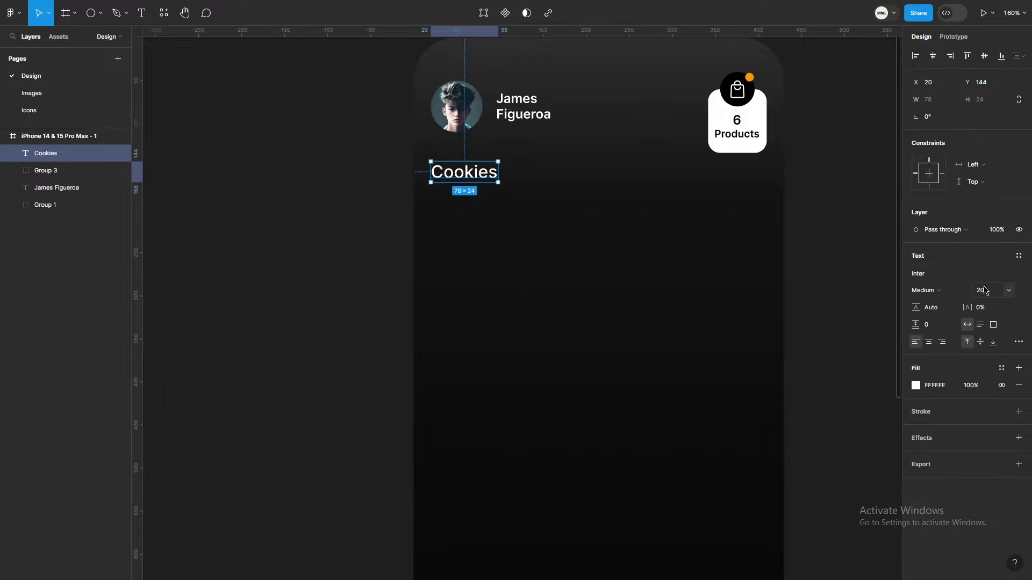
{"action": "type", "text": "48"}
{"action": "key", "text": "Return"}
{"action": "left_click", "coordinate": [774, 240]}
{"action": "scroll", "coordinate": [672, 214], "scroll_direction": "down", "scroll_amount": 5}
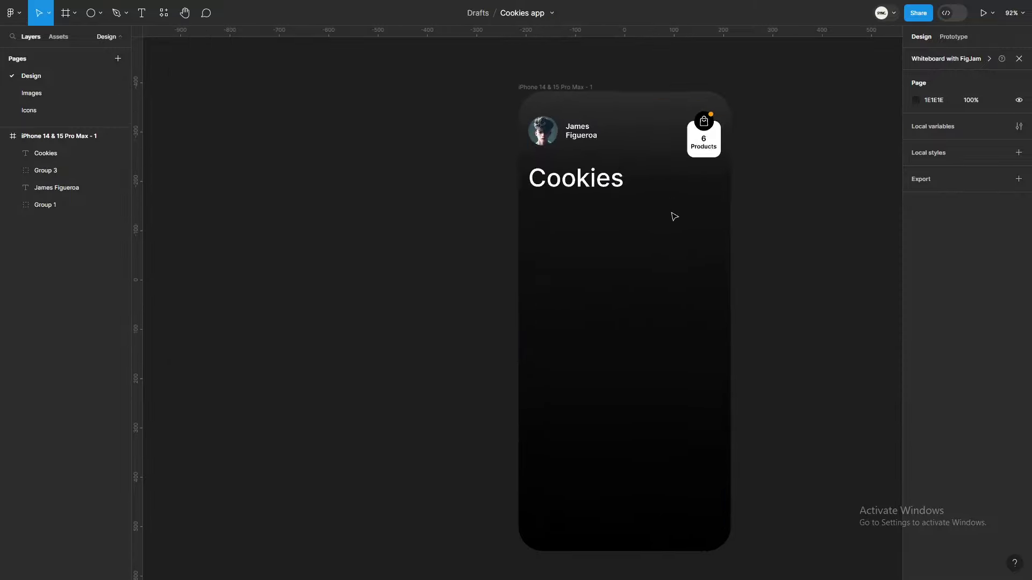
{"action": "scroll", "coordinate": [672, 192], "scroll_direction": "up", "scroll_amount": 1}
{"action": "left_click_drag", "start_coordinate": [673, 192], "coordinate": [669, 189]}
Duplicate the heading as 'Premium' below it, size 30, coloured orange from the cart dot
{"action": "left_click", "coordinate": [561, 150]}
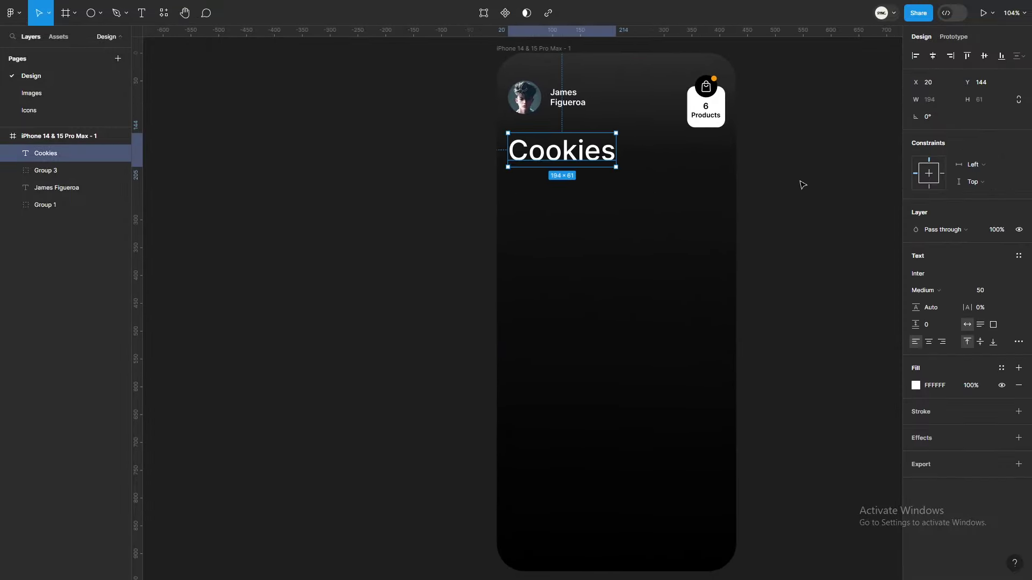
{"action": "left_click_drag", "start_coordinate": [551, 152], "coordinate": [551, 186]}
{"action": "double_click", "coordinate": [551, 185]}
{"action": "type", "text": "Pre"}
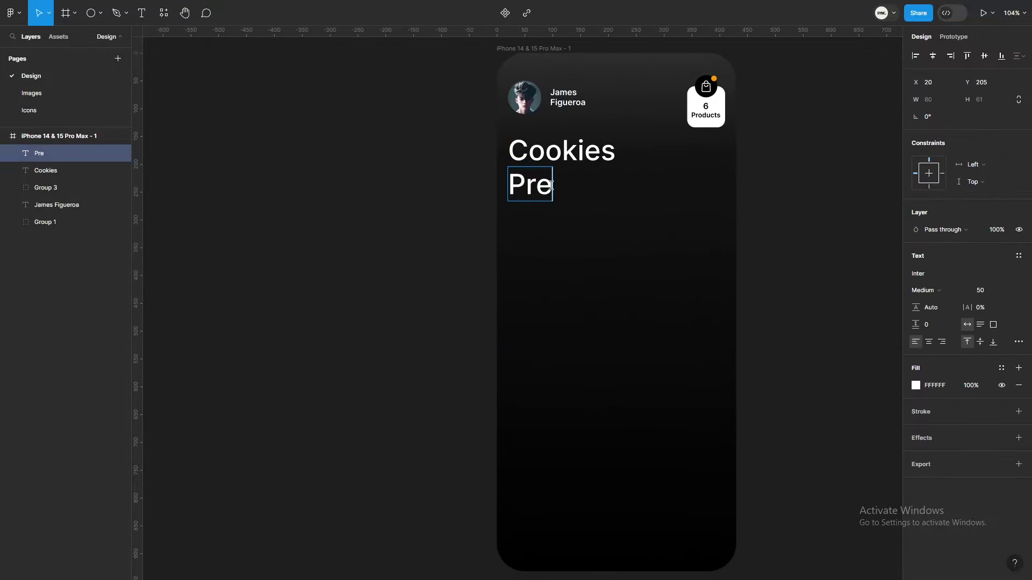
{"action": "type", "text": "mium"}
{"action": "key", "text": "Escape"}
{"action": "left_click", "coordinate": [980, 291]}
{"action": "type", "text": "30"}
{"action": "key", "text": "Return"}
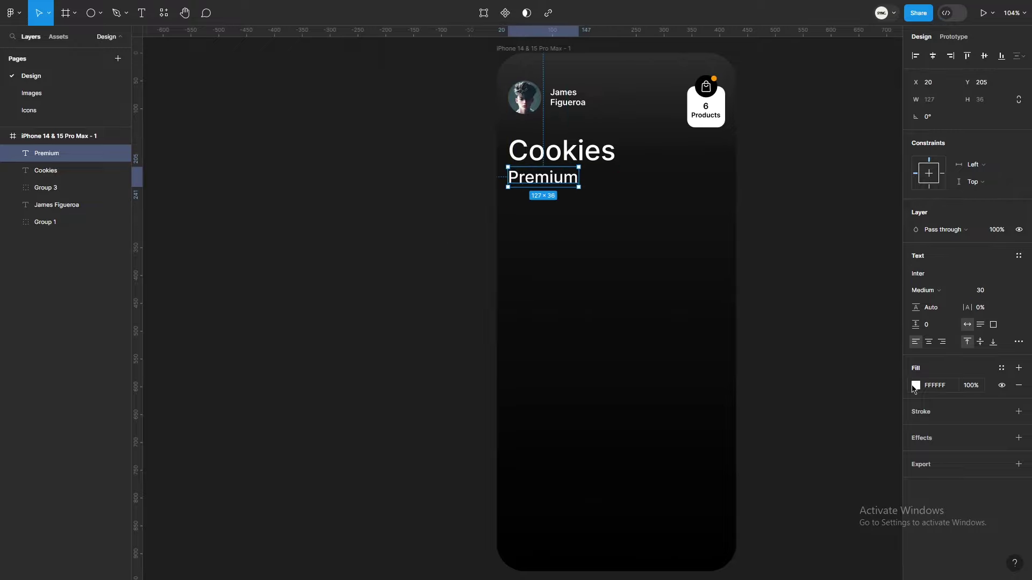
{"action": "left_click", "coordinate": [913, 385]}
{"action": "left_click", "coordinate": [788, 451]}
{"action": "left_click", "coordinate": [714, 79]}
{"action": "left_click", "coordinate": [784, 162]}
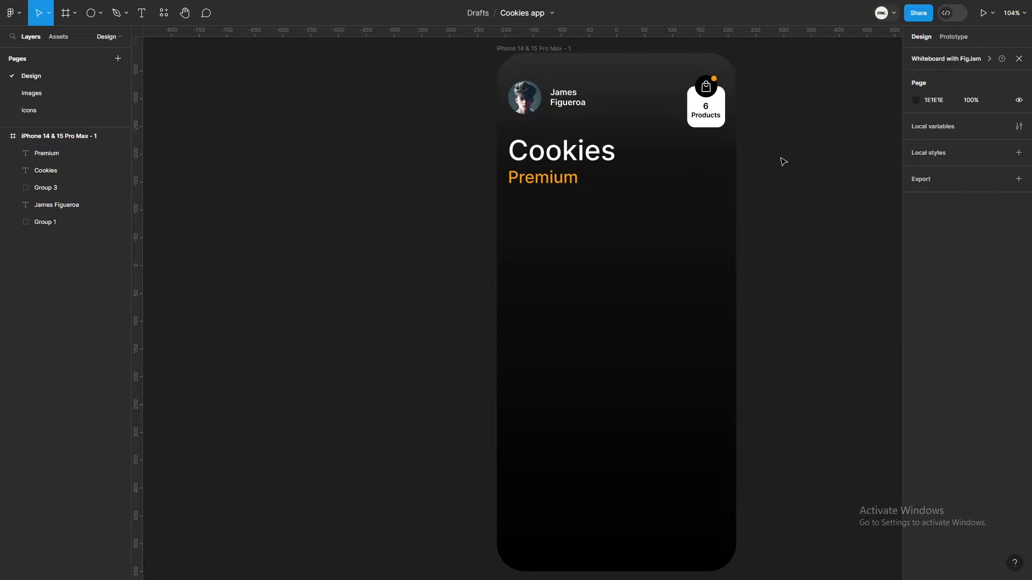
Copy Premium as an orange size-15 'See more' link under the cart card
{"action": "left_click_drag", "start_coordinate": [543, 177], "coordinate": [689, 182]}
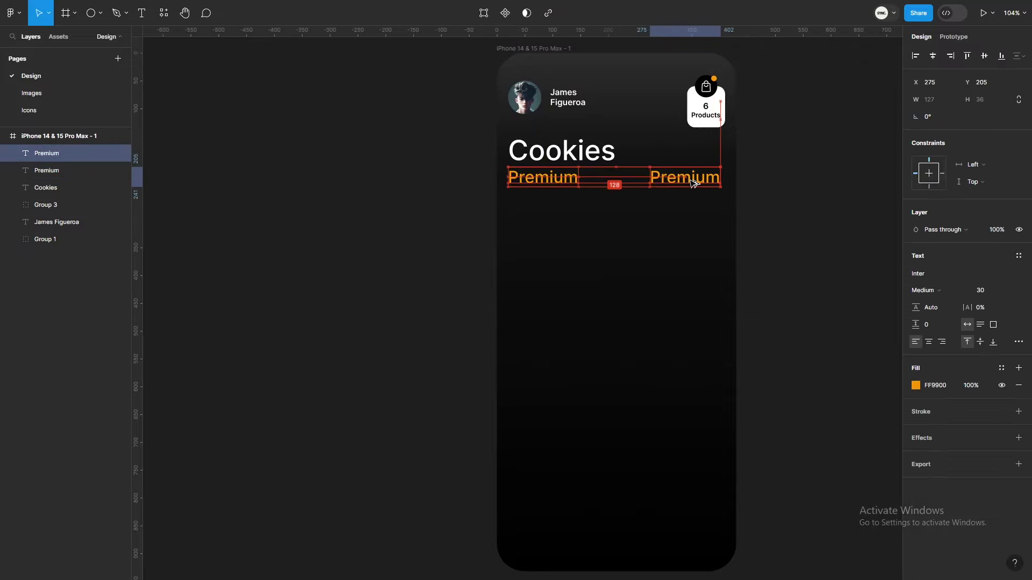
{"action": "double_click", "coordinate": [689, 182]}
{"action": "type", "text": "See more"}
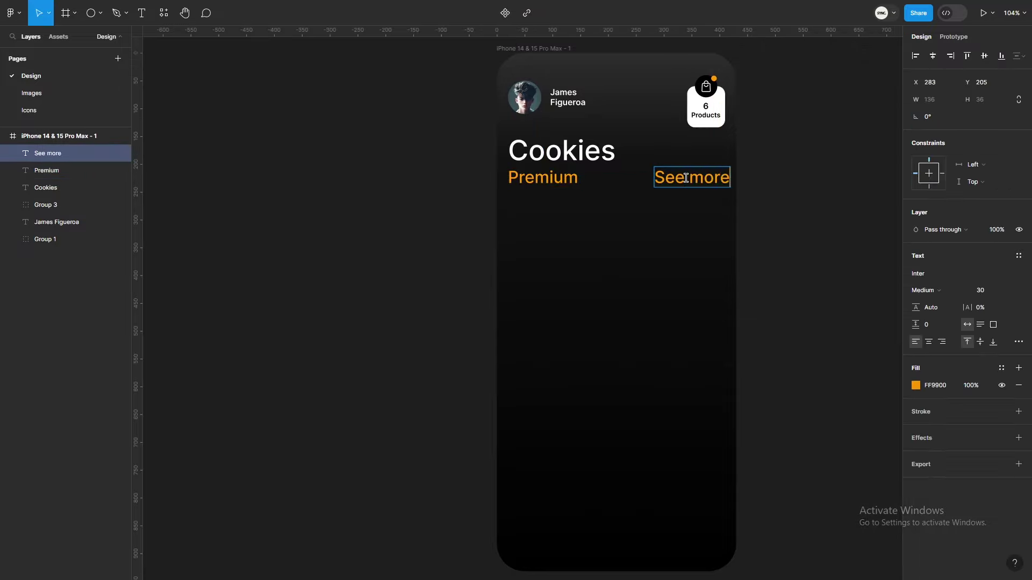
{"action": "key", "text": "Escape"}
{"action": "left_click", "coordinate": [980, 290]}
{"action": "type", "text": "15"}
{"action": "key", "text": "Return"}
{"action": "left_click_drag", "start_coordinate": [675, 173], "coordinate": [707, 182]}
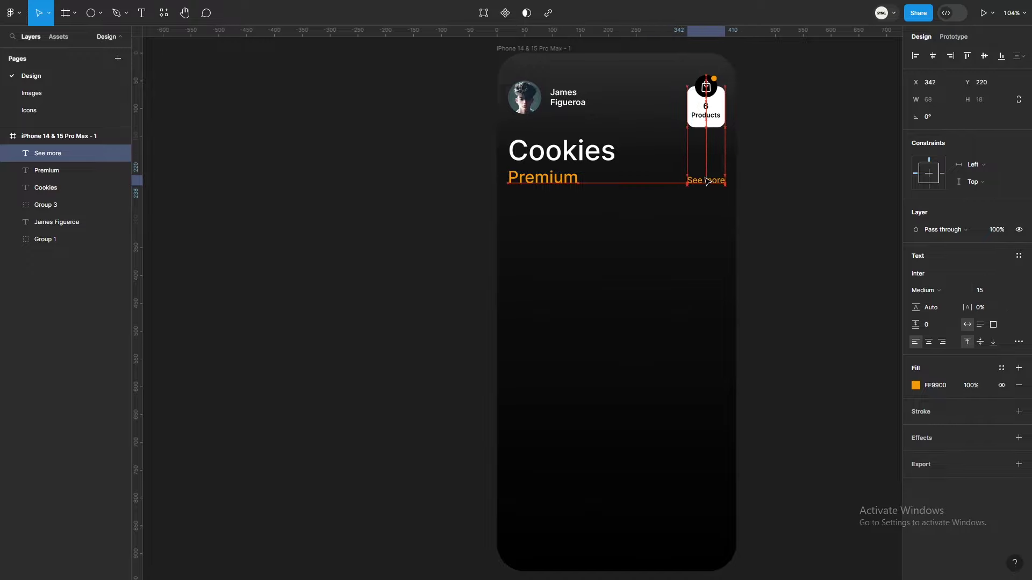
{"action": "left_click", "coordinate": [804, 184]}
{"action": "left_click", "coordinate": [693, 181]}
{"action": "left_click", "coordinate": [778, 212]}
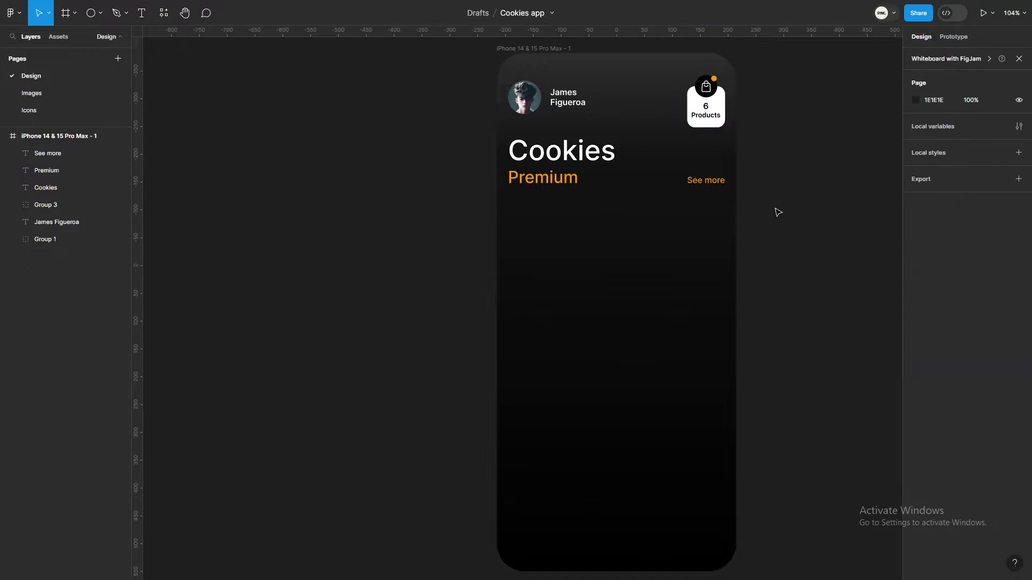
{"action": "scroll", "coordinate": [768, 199], "scroll_direction": "down", "scroll_amount": 1}
{"action": "scroll", "coordinate": [763, 198], "scroll_direction": "up", "scroll_amount": 2, "text": "ctrl"}
Paste the two cookie photos and move them up under the heading
{"action": "key", "text": "ctrl+v"}
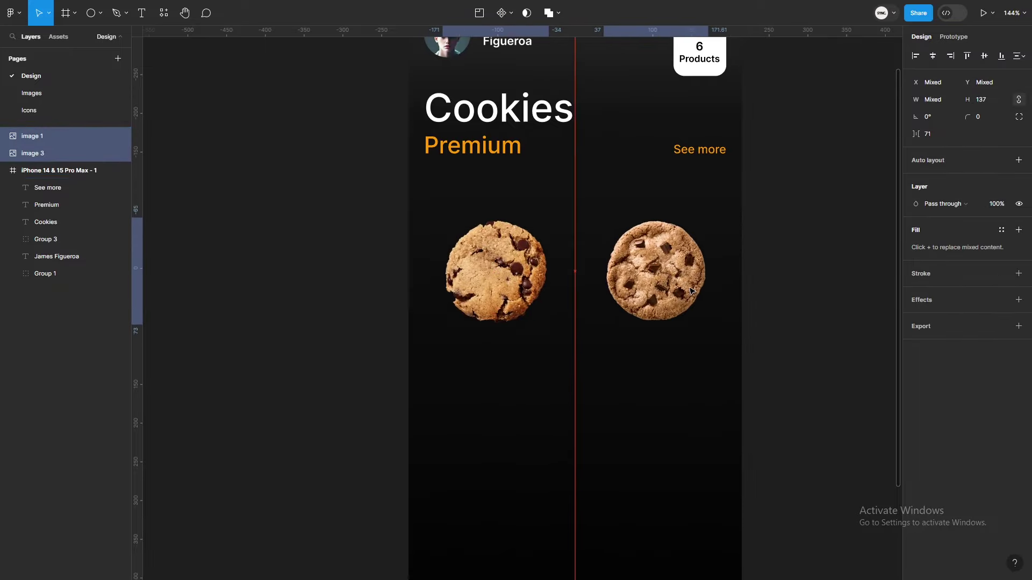
{"action": "left_click_drag", "start_coordinate": [692, 290], "coordinate": [692, 262]}
{"action": "key", "text": "Escape"}
Draw a 144×168 rectangle card beneath the left cookie photo
{"action": "key", "text": "r"}
{"action": "mouse_move", "coordinate": [503, 310]}
{"action": "left_mouse_down"}
{"action": "mouse_move", "coordinate": [510, 276]}
{"action": "mouse_move", "coordinate": [482, 277]}
{"action": "mouse_move", "coordinate": [560, 280]}
{"action": "mouse_move", "coordinate": [538, 374]}
{"action": "left_mouse_up"}
{"action": "scroll", "coordinate": [509, 275], "scroll_direction": "up", "scroll_amount": 1, "text": "ctrl"}
{"action": "left_click", "coordinate": [450, 239]}
{"action": "key", "text": "Left"}
{"action": "key", "text": "Left"}
{"action": "key", "text": "Left"}
{"action": "key", "text": "Down"}
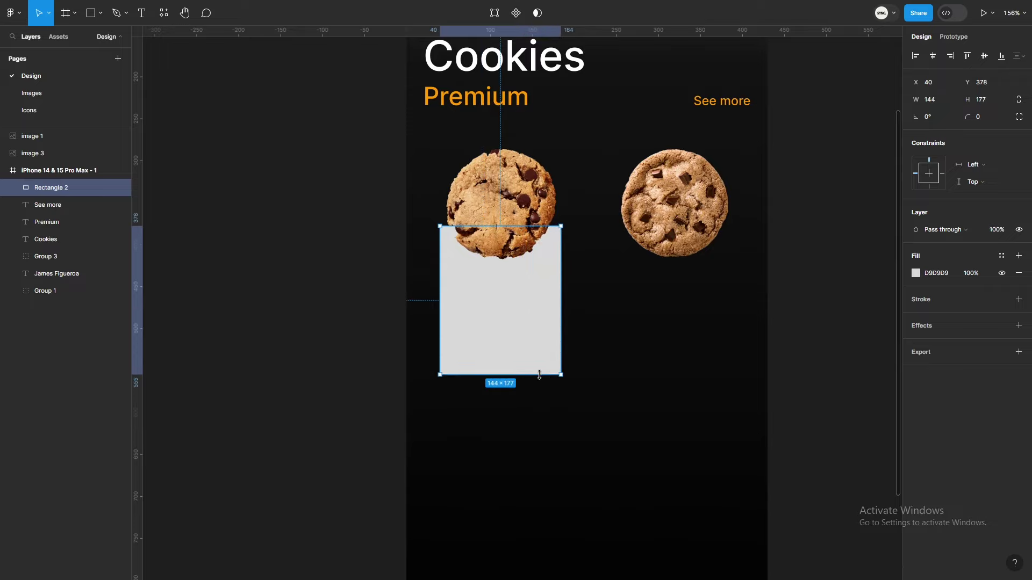
{"action": "left_click_drag", "start_coordinate": [554, 232], "coordinate": [545, 251]}
{"action": "left_click_drag", "start_coordinate": [520, 375], "coordinate": [520, 367]}
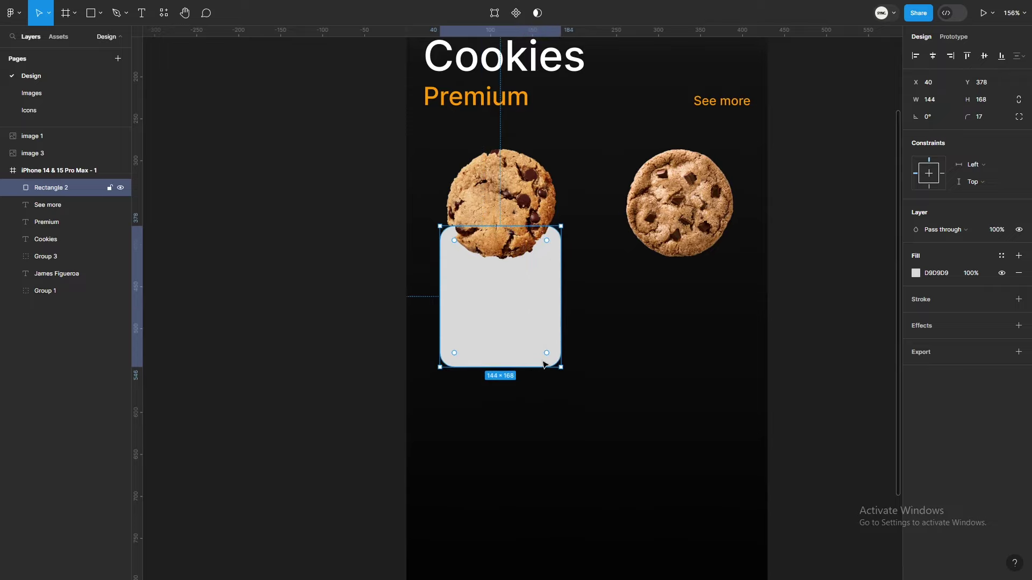
{"action": "scroll", "coordinate": [710, 325], "scroll_direction": "down", "scroll_amount": 3, "text": "ctrl"}
{"action": "scroll", "coordinate": [705, 320], "scroll_direction": "down", "scroll_amount": 1}
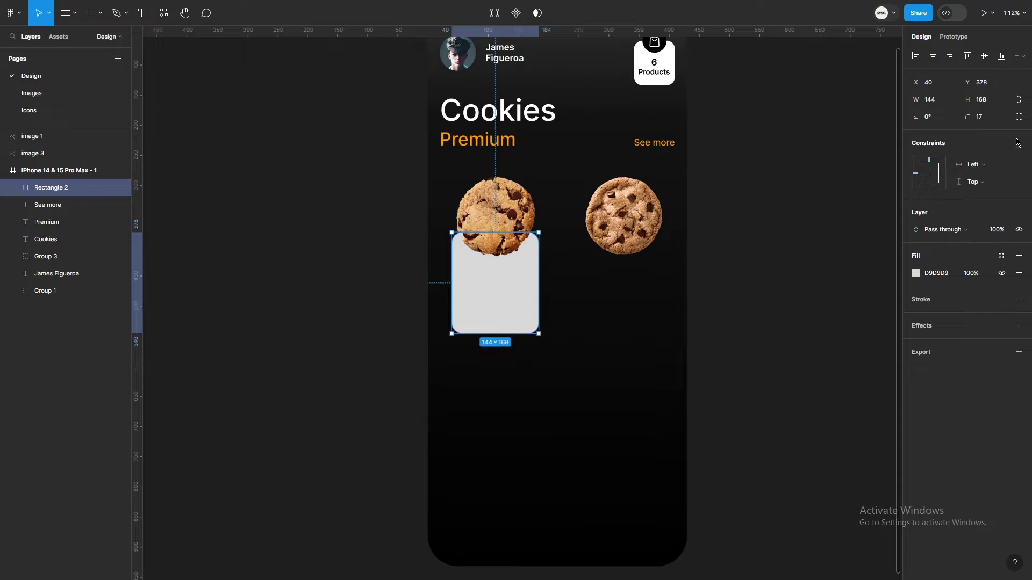
Round the card's corners to 17, with a 62 bottom-right corner
{"action": "left_click", "coordinate": [1019, 116]}
{"action": "left_click_drag", "start_coordinate": [848, 161], "coordinate": [253, 208]}
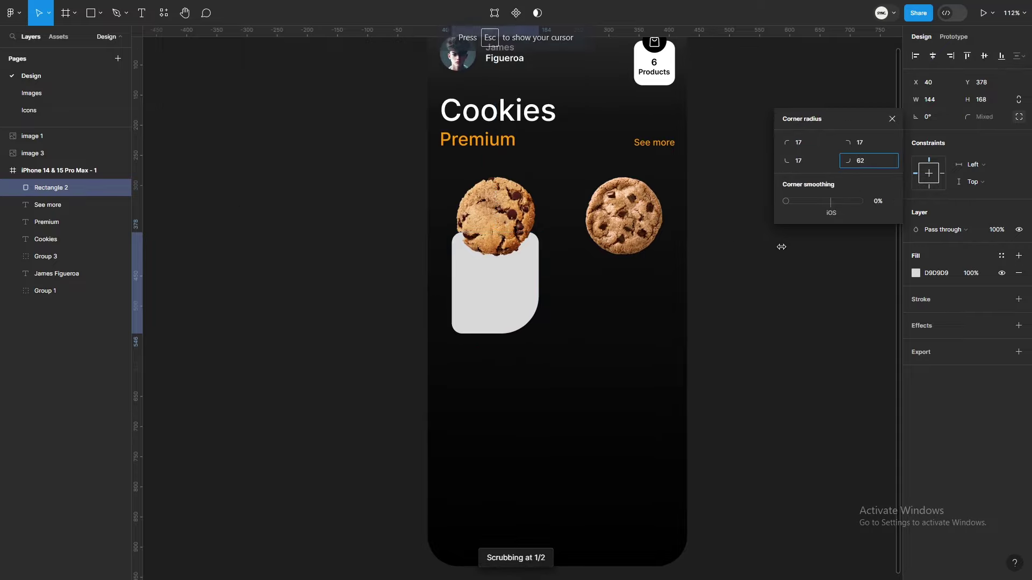
{"action": "key", "text": "Escape"}
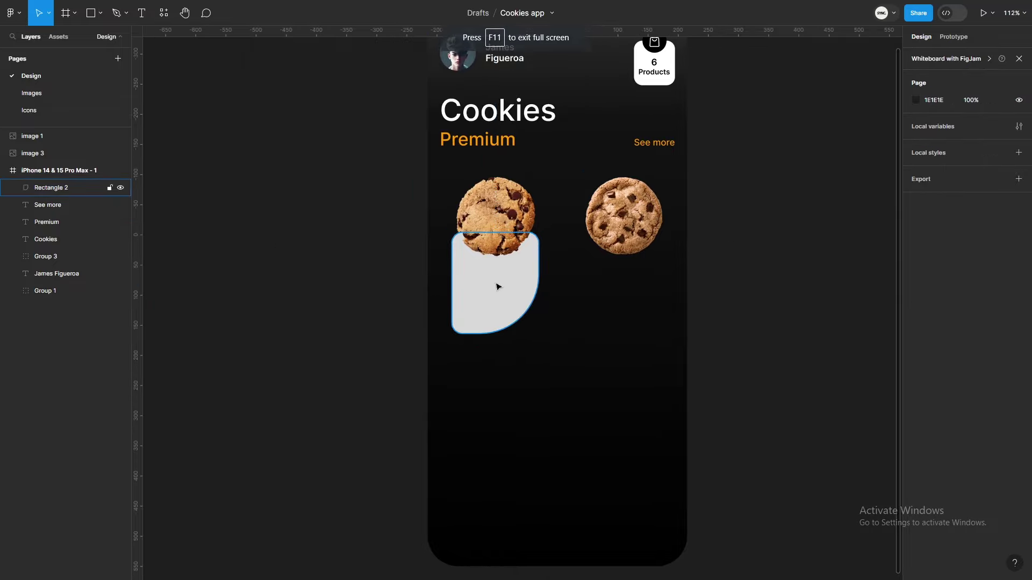
Fill the card with a dark grey linear gradient
{"action": "left_click", "coordinate": [497, 286]}
{"action": "left_click", "coordinate": [916, 273]}
{"action": "left_click", "coordinate": [800, 231]}
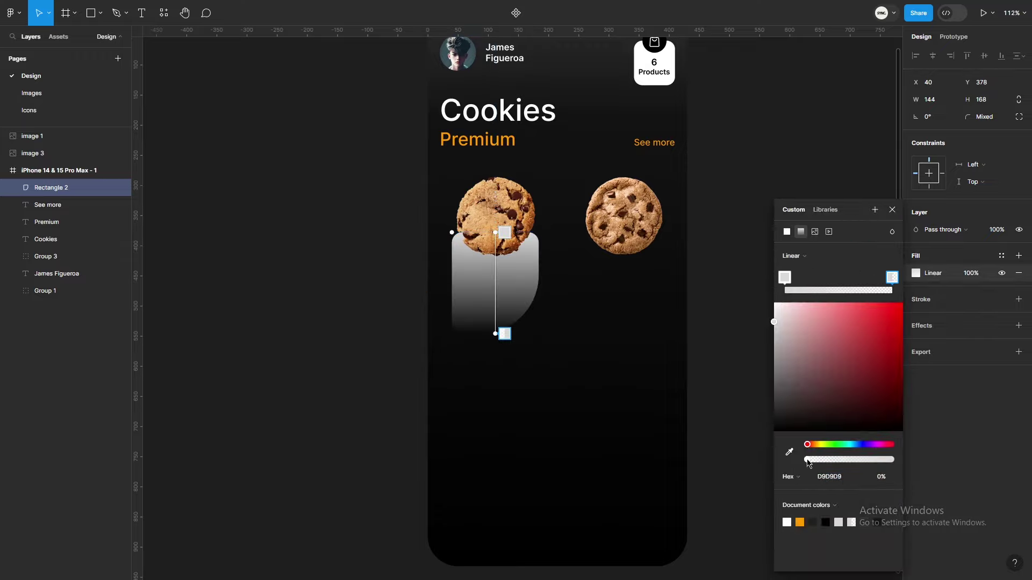
{"action": "left_click_drag", "start_coordinate": [808, 460], "coordinate": [891, 460]}
{"action": "left_click", "coordinate": [774, 392]}
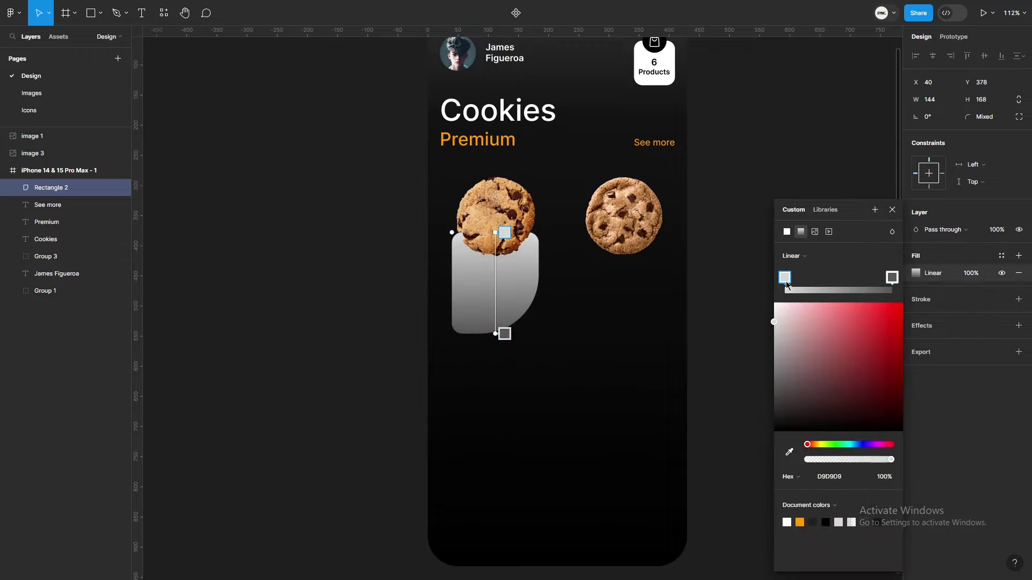
{"action": "left_click_drag", "start_coordinate": [775, 322], "coordinate": [769, 403]}
{"action": "left_click", "coordinate": [1018, 299]}
Give the card a FFFFFF stroke at 10% opacity, weight 2
{"action": "left_click", "coordinate": [915, 316]}
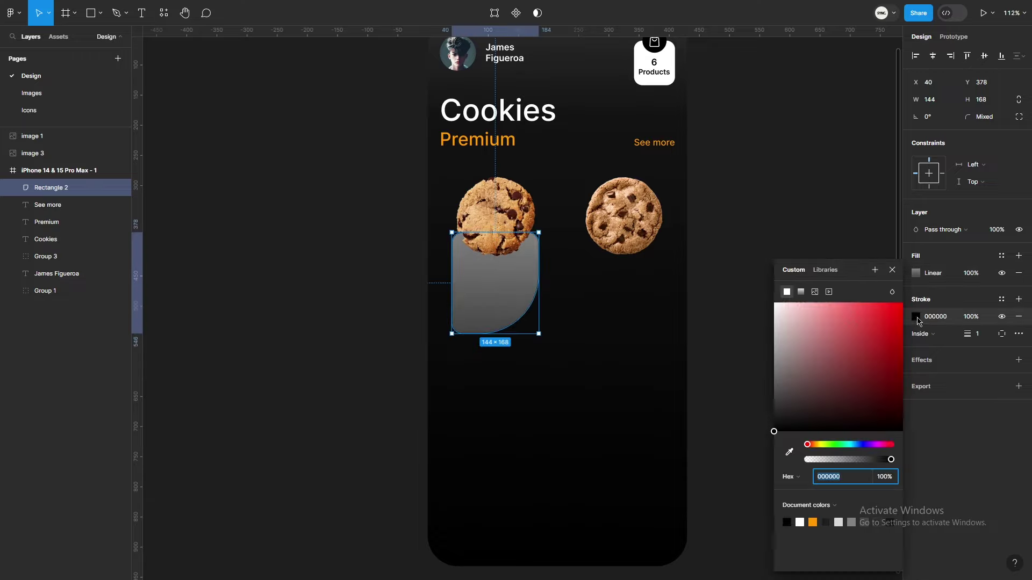
{"action": "type", "text": "FFFFFF"}
{"action": "key", "text": "Return"}
{"action": "left_click", "coordinate": [976, 319]}
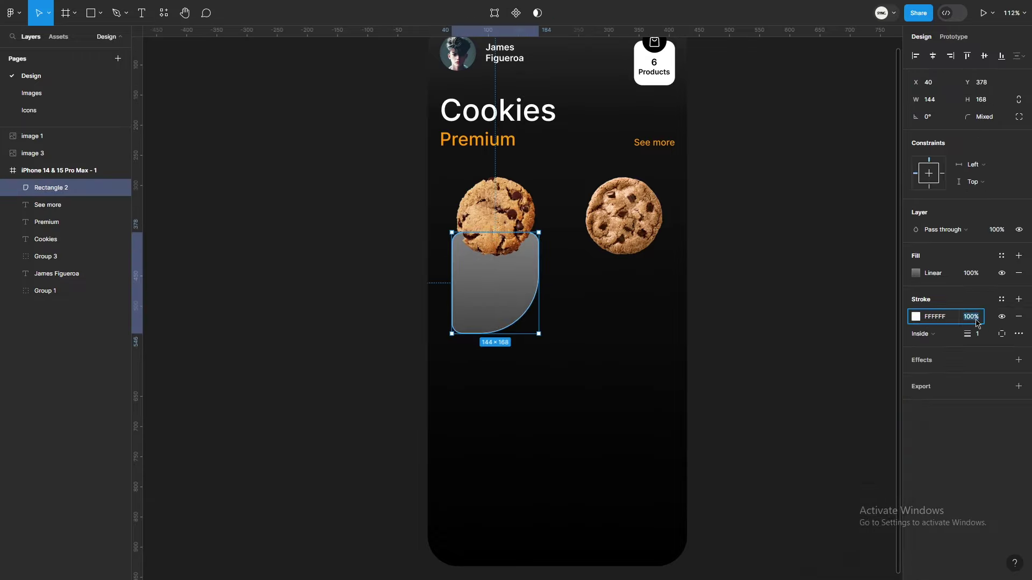
{"action": "type", "text": "510"}
{"action": "left_click", "coordinate": [981, 337]}
{"action": "type", "text": "2"}
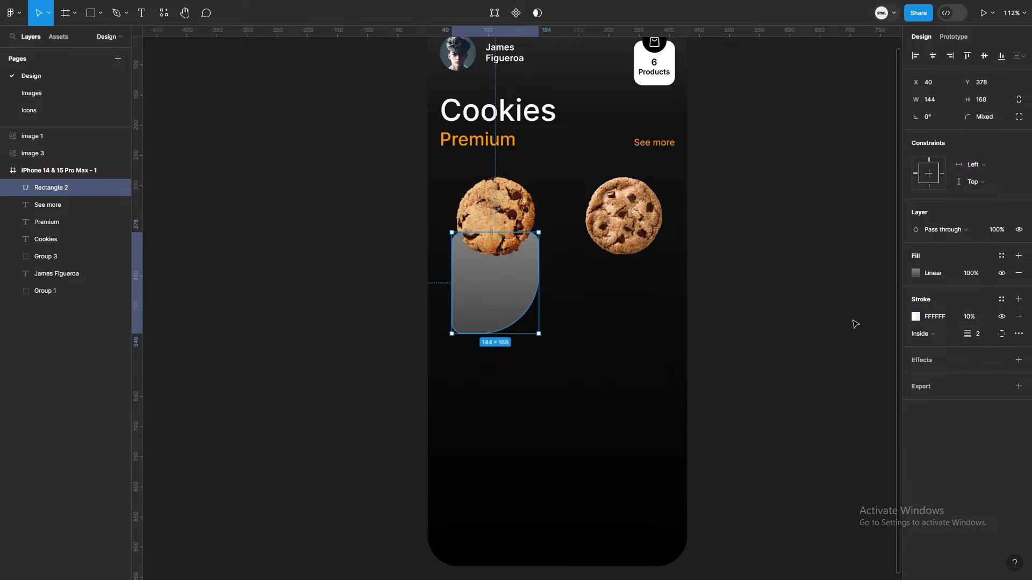
{"action": "left_click", "coordinate": [741, 265]}
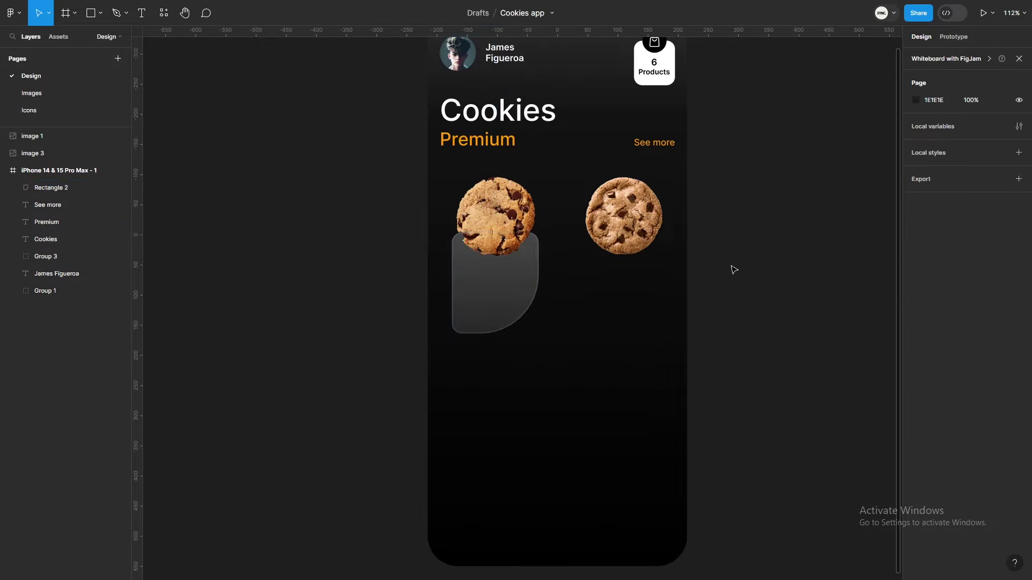
{"action": "left_click", "coordinate": [494, 285]}
Shorten the card and draw a circle at its lower-right corner
{"action": "left_click_drag", "start_coordinate": [495, 335], "coordinate": [494, 327]}
{"action": "left_click", "coordinate": [322, 188]}
{"action": "left_click", "coordinate": [100, 13]}
{"action": "left_click", "coordinate": [107, 89]}
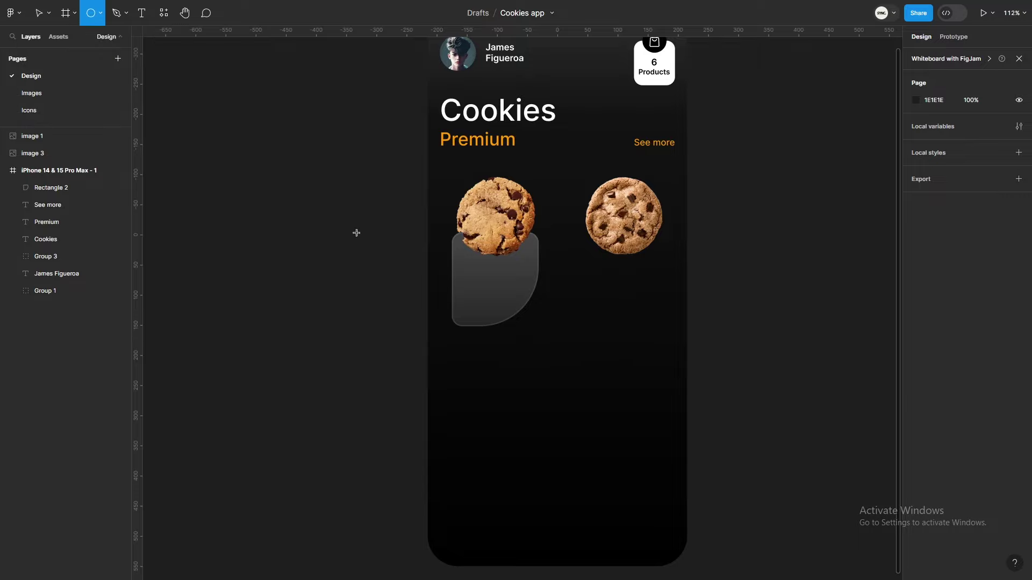
{"action": "left_click_drag", "start_coordinate": [504, 290], "coordinate": [543, 329]}
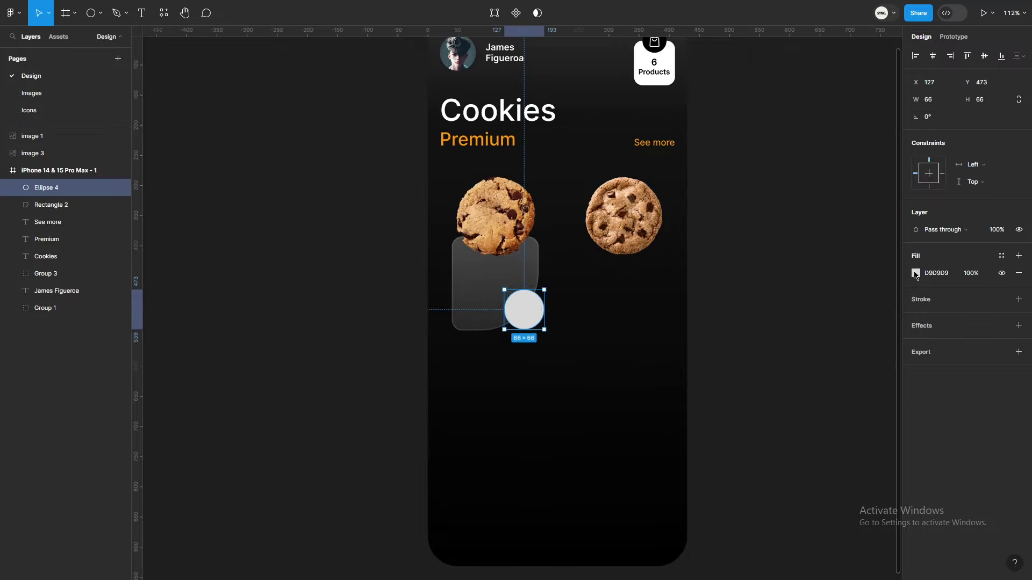
Fill the circle black and give it a white (fff) outline
{"action": "left_click", "coordinate": [915, 273]}
{"action": "left_click_drag", "start_coordinate": [833, 366], "coordinate": [748, 472]}
{"action": "left_click", "coordinate": [751, 223]}
{"action": "left_click", "coordinate": [524, 310]}
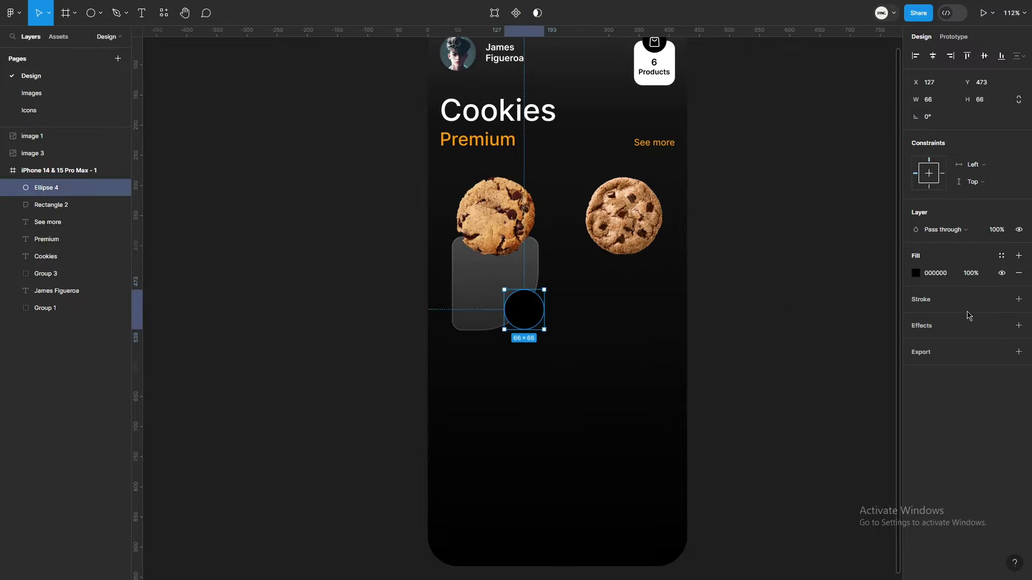
{"action": "left_click", "coordinate": [1018, 299]}
{"action": "type", "text": "fff"}
{"action": "left_click", "coordinate": [916, 316]}
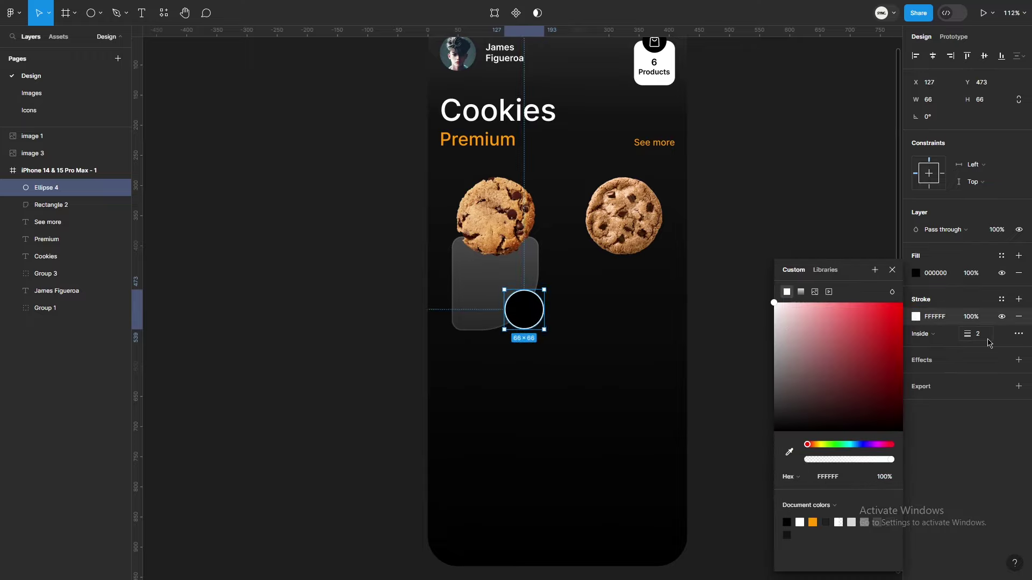
{"action": "key", "text": "Escape"}
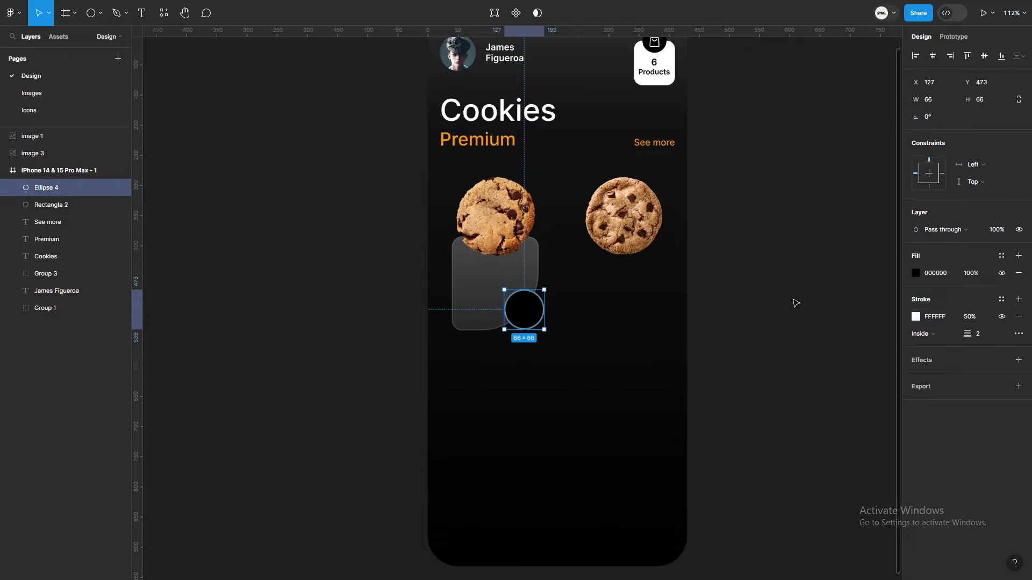
Give the circle a white drop shadow with spread 1 and resize it to 58×58
{"action": "left_click", "coordinate": [915, 378]}
{"action": "left_click", "coordinate": [809, 423]}
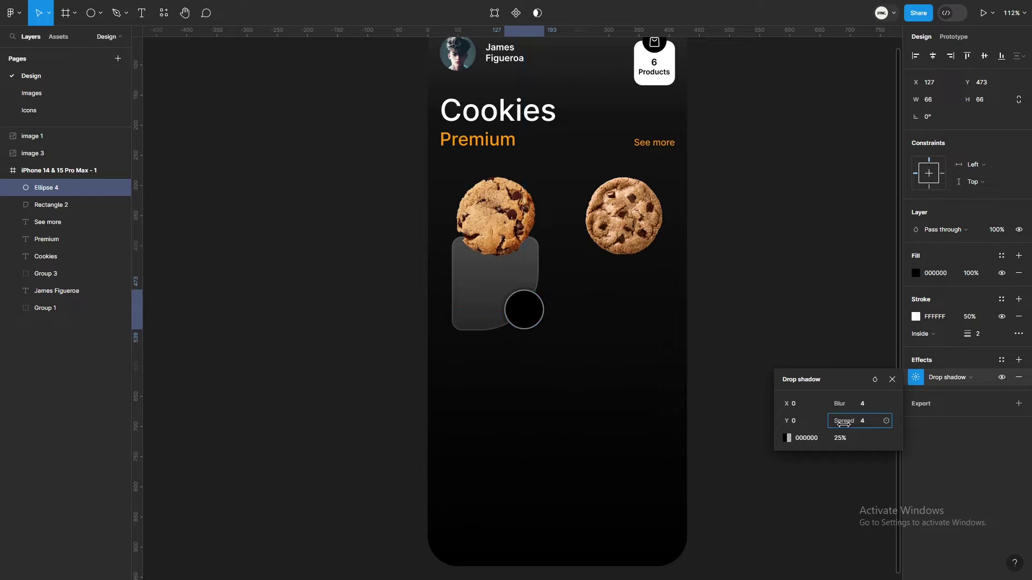
{"action": "left_click", "coordinate": [788, 438]}
{"action": "type", "text": "fff"}
{"action": "left_click", "coordinate": [770, 290]}
{"action": "left_click_drag", "start_coordinate": [849, 421], "coordinate": [842, 421]}
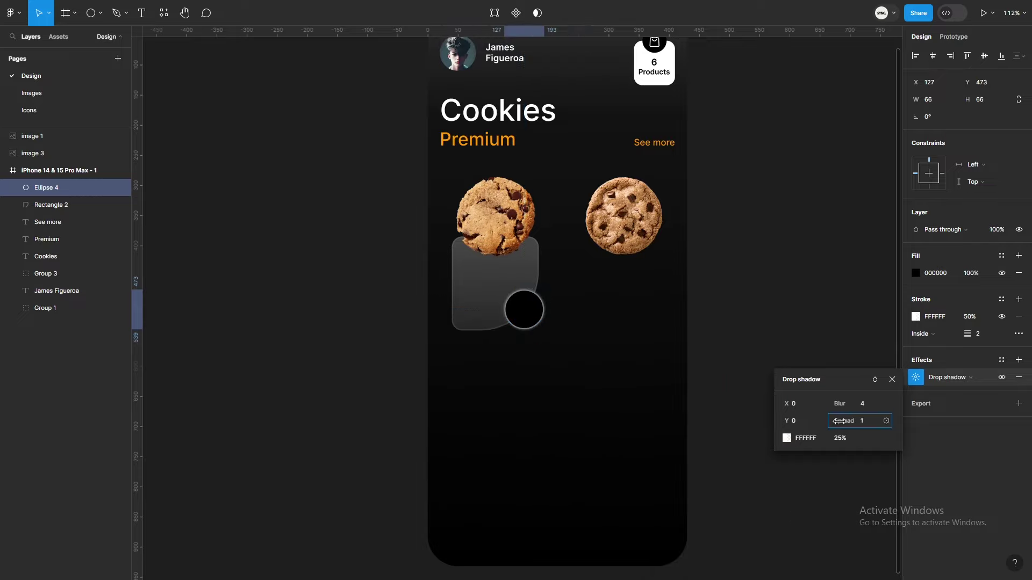
{"action": "key", "text": "Escape"}
{"action": "key", "text": "Escape"}
{"action": "left_click", "coordinate": [525, 308]}
{"action": "left_click_drag", "start_coordinate": [544, 330], "coordinate": [541, 327]}
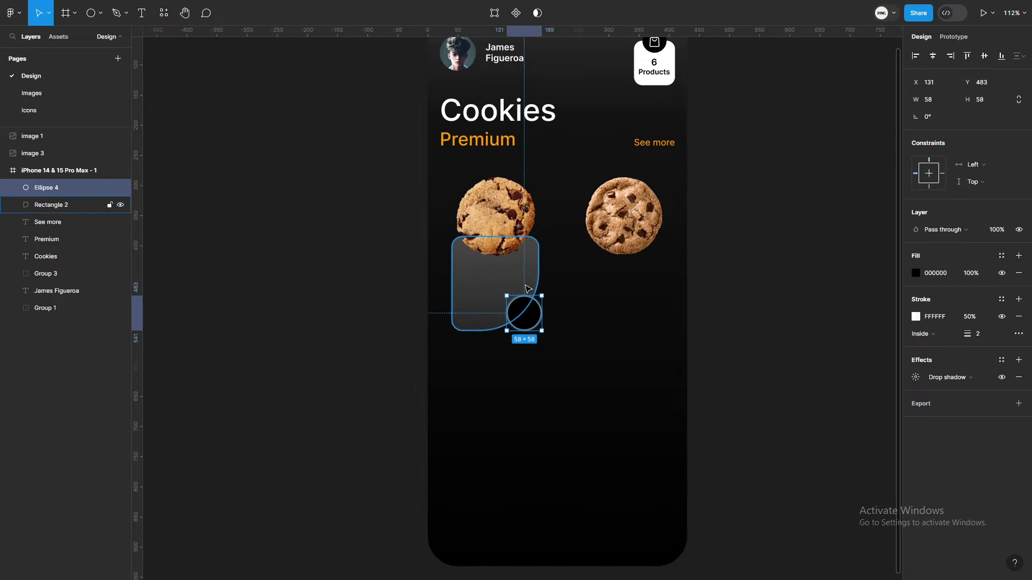
Group the Icons page's back-arrow with the black circle, then duplicate the card to the right cookie
{"action": "left_click", "coordinate": [29, 110]}
{"action": "left_click", "coordinate": [539, 248]}
{"action": "key", "text": "ctrl+c"}
{"action": "left_click", "coordinate": [31, 76]}
{"action": "key", "text": "ctrl+v"}
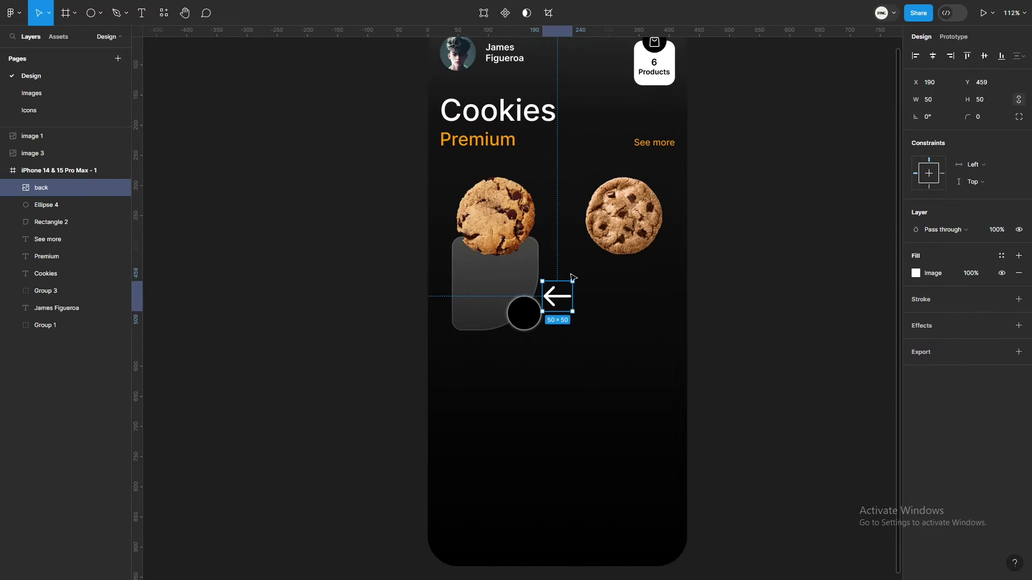
{"action": "mouse_move", "coordinate": [562, 290]}
{"action": "left_mouse_down"}
{"action": "mouse_move", "coordinate": [543, 312]}
{"action": "mouse_move", "coordinate": [524, 312]}
{"action": "mouse_move", "coordinate": [534, 321]}
{"action": "left_mouse_up"}
{"action": "key", "text": "ctrl+g"}
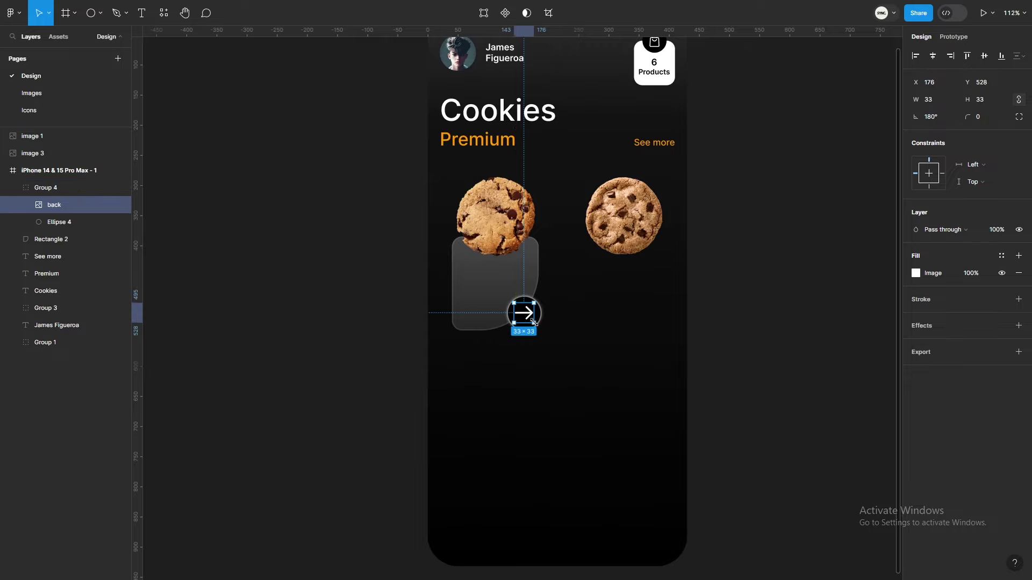
{"action": "left_click", "coordinate": [649, 299]}
{"action": "mouse_move", "coordinate": [650, 300]}
{"action": "left_mouse_down"}
{"action": "mouse_move", "coordinate": [491, 272]}
{"action": "mouse_move", "coordinate": [626, 280]}
{"action": "left_mouse_up"}
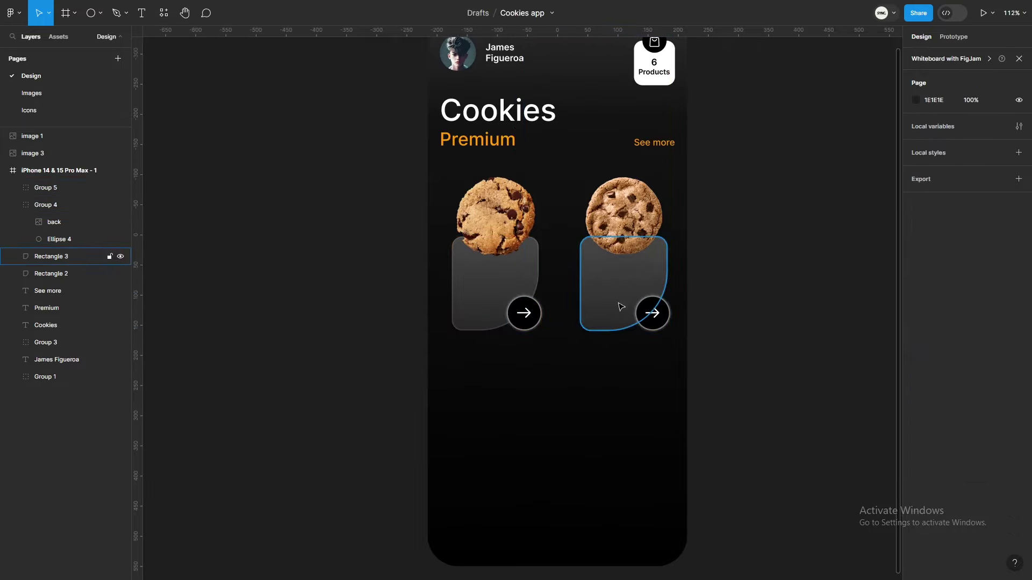
Group each cookie with its card and arrow button, enlarge both, and begin a left-card label
{"action": "left_click", "coordinate": [484, 291]}
{"action": "left_click", "coordinate": [524, 313], "text": "shift"}
{"action": "left_click", "coordinate": [510, 197], "text": "shift"}
{"action": "key", "text": "ctrl+g"}
{"action": "left_click_drag", "start_coordinate": [541, 176], "coordinate": [551, 163]}
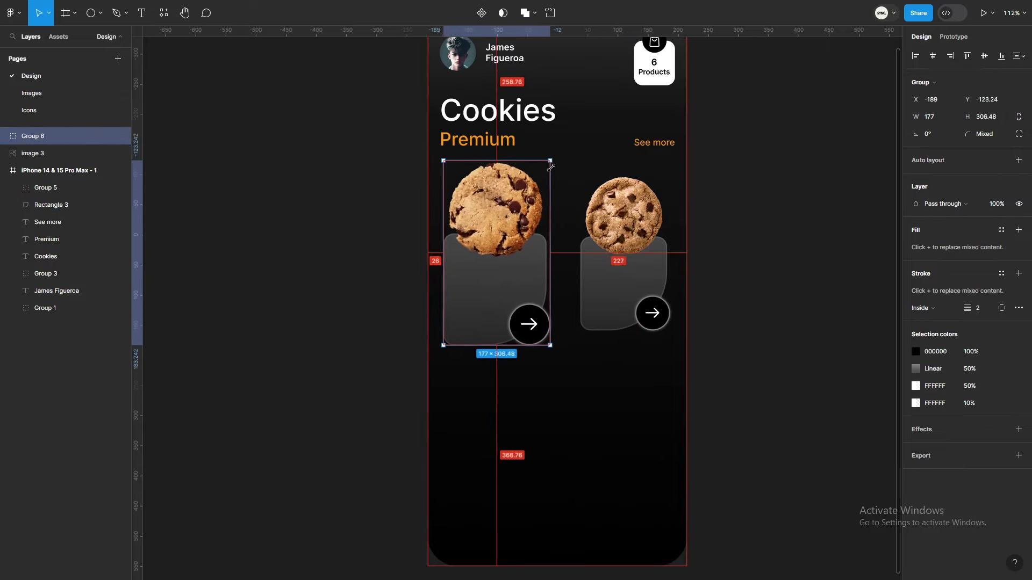
{"action": "left_click", "coordinate": [623, 300]}
{"action": "left_click", "coordinate": [653, 312], "text": "shift"}
{"action": "left_click", "coordinate": [624, 215], "text": "shift"}
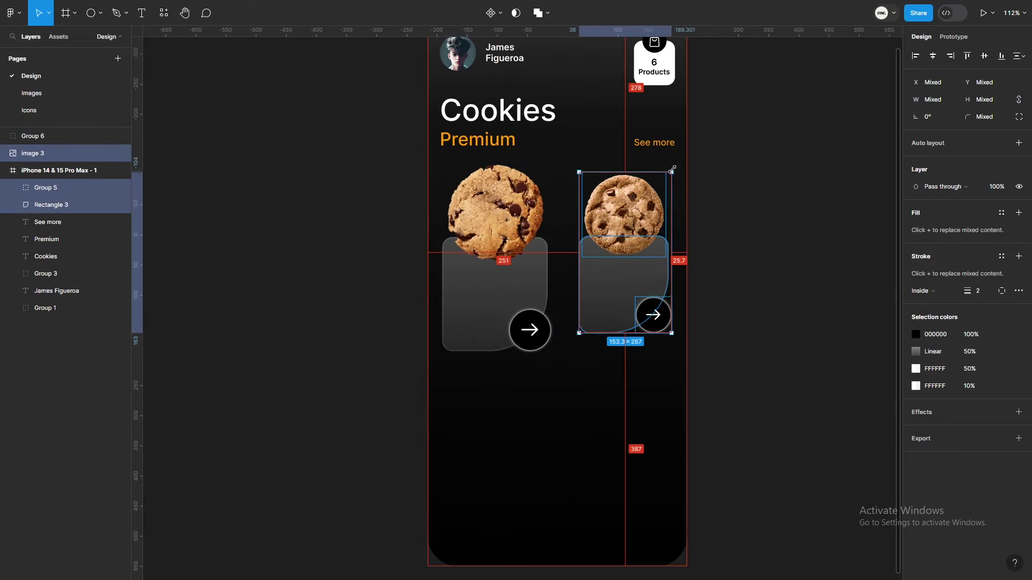
{"action": "left_click_drag", "start_coordinate": [672, 172], "coordinate": [677, 170]}
{"action": "key", "text": "Escape"}
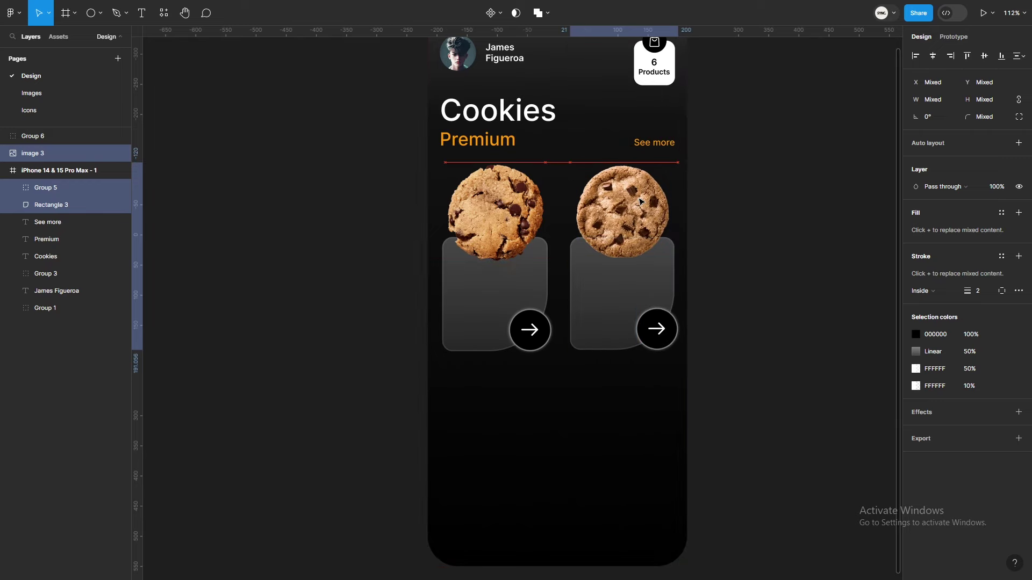
{"action": "left_click", "coordinate": [143, 13]}
{"action": "left_click", "coordinate": [452, 267]}
{"action": "type", "text": "Chocolate Chips"}
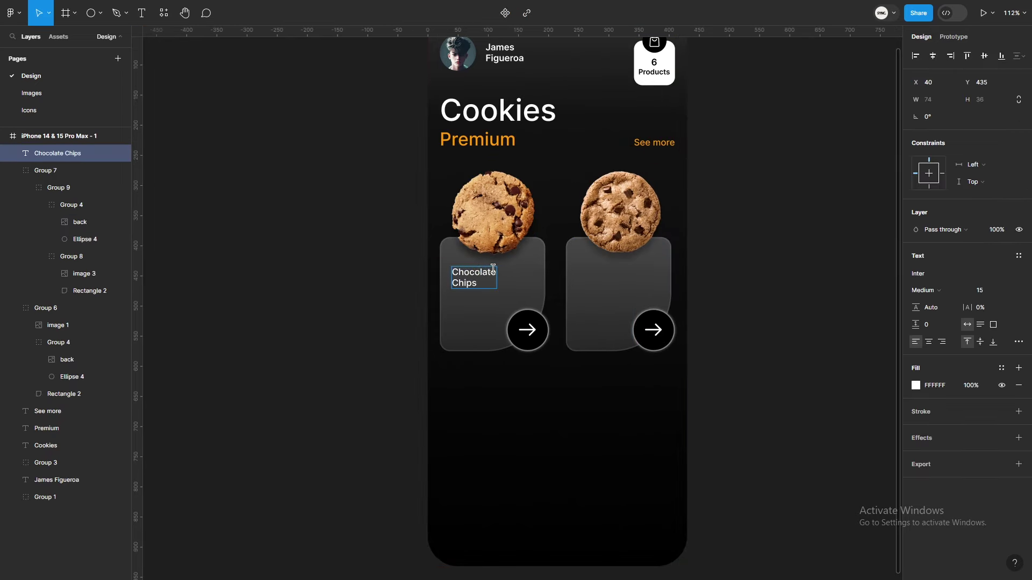
Set the Chocolate Chips title to 20 px at the card's left edge
{"action": "key", "text": "Escape"}
{"action": "key", "text": "Return"}
{"action": "left_click_drag", "start_coordinate": [472, 277], "coordinate": [469, 317]}
Duplicate the title as a smaller, orange FF9900, bold PREMIUM label
{"action": "key", "text": "ctrl+d"}
{"action": "double_click", "coordinate": [463, 306]}
{"action": "type", "text": "PR"}
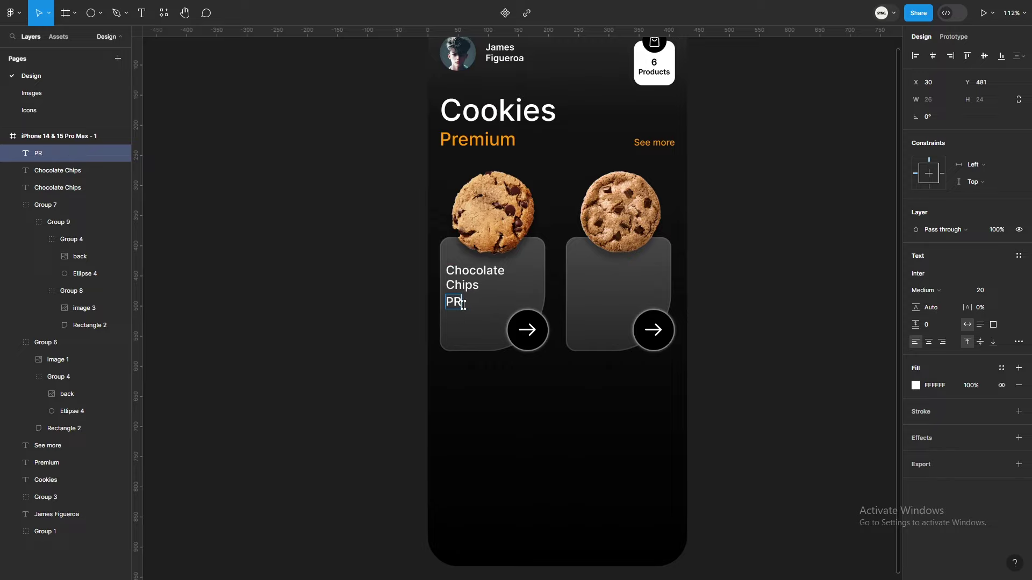
{"action": "type", "text": "EMIU"}
{"action": "key", "text": "Escape"}
{"action": "type", "text": "5"}
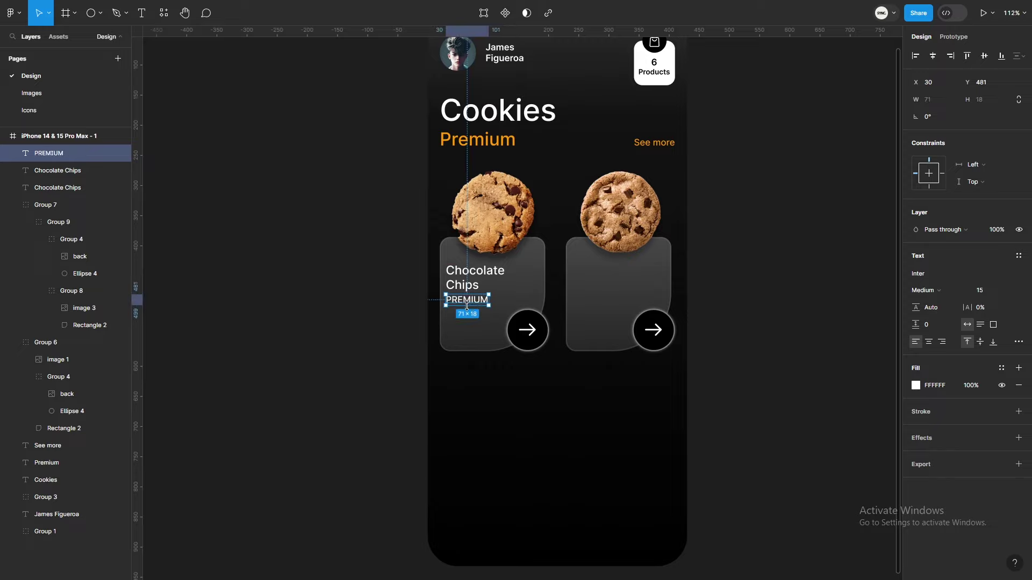
{"action": "type", "text": "12"}
{"action": "key", "text": "Return"}
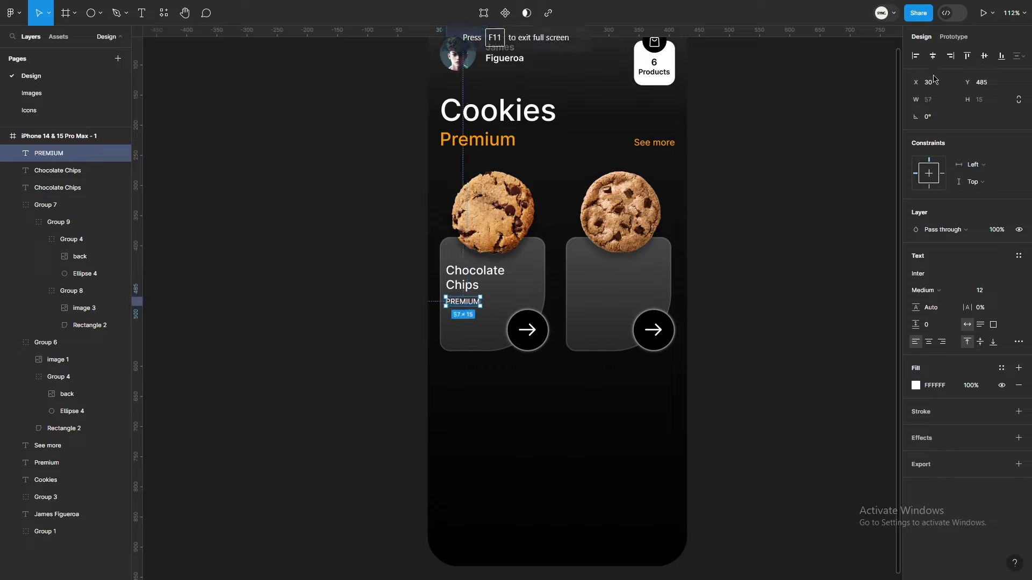
{"action": "left_click_drag", "start_coordinate": [933, 80], "coordinate": [967, 83]}
{"action": "left_click", "coordinate": [916, 385]}
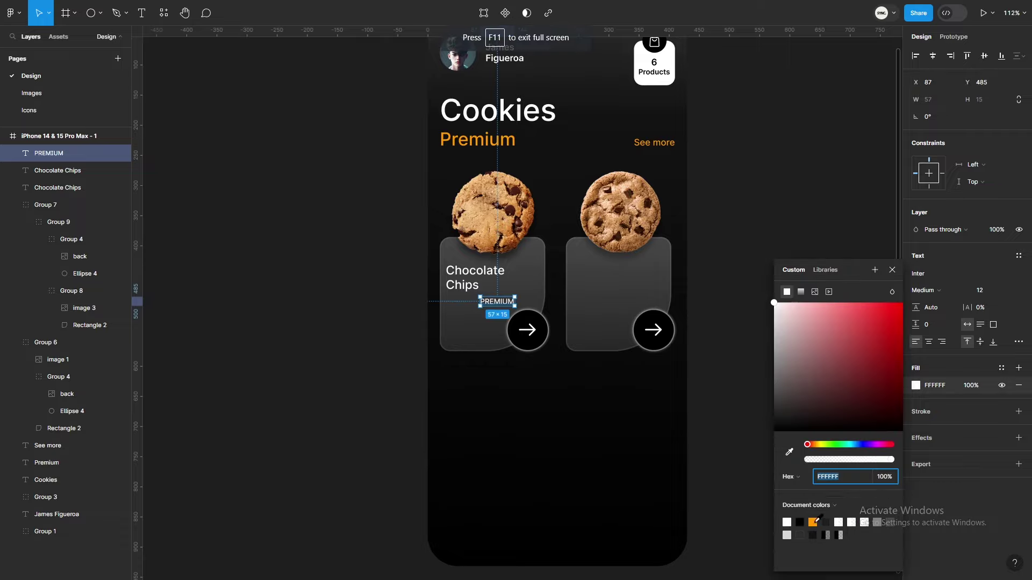
{"action": "left_click", "coordinate": [819, 519]}
{"action": "left_click", "coordinate": [922, 291]}
Bring the crown icon from the Icons page and place it beside PREMIUM
{"action": "left_click", "coordinate": [933, 314]}
{"action": "key", "text": "Escape"}
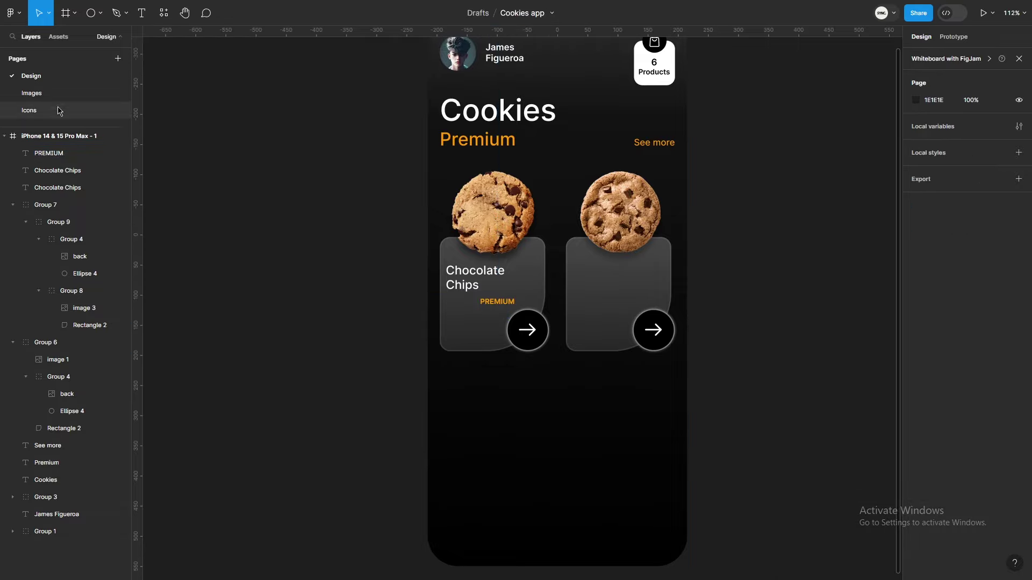
{"action": "left_click", "coordinate": [29, 110]}
{"action": "left_click", "coordinate": [31, 76]}
{"action": "left_click_drag", "start_coordinate": [526, 311], "coordinate": [462, 310]}
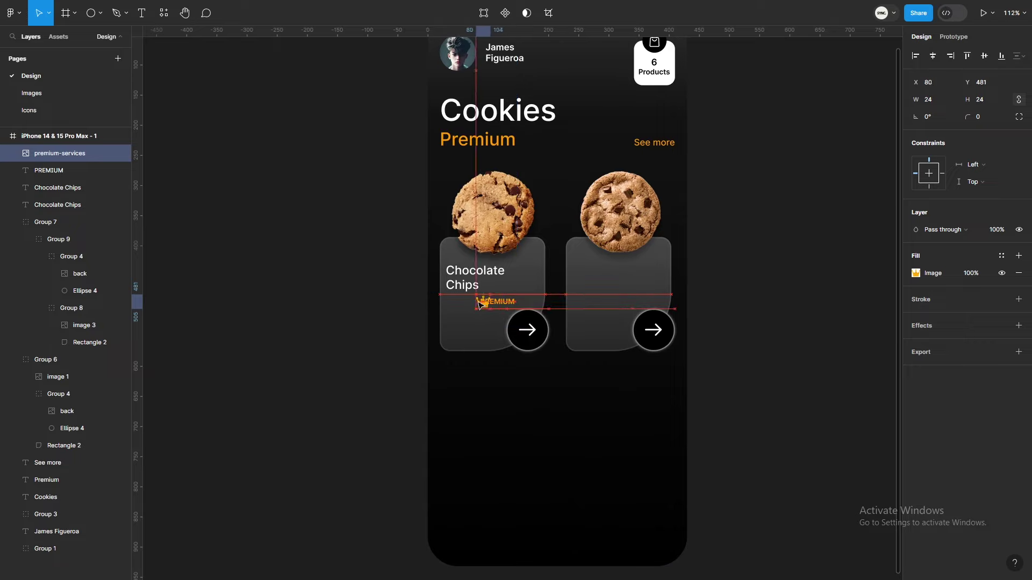
{"action": "left_click", "coordinate": [497, 302], "text": "shift"}
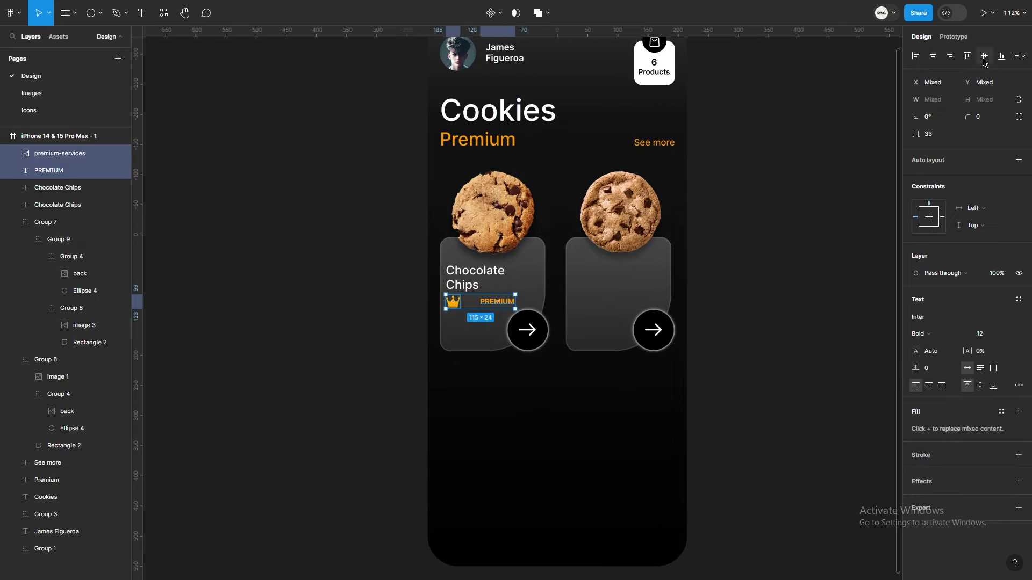
{"action": "left_click_drag", "start_coordinate": [920, 134], "coordinate": [919, 135]}
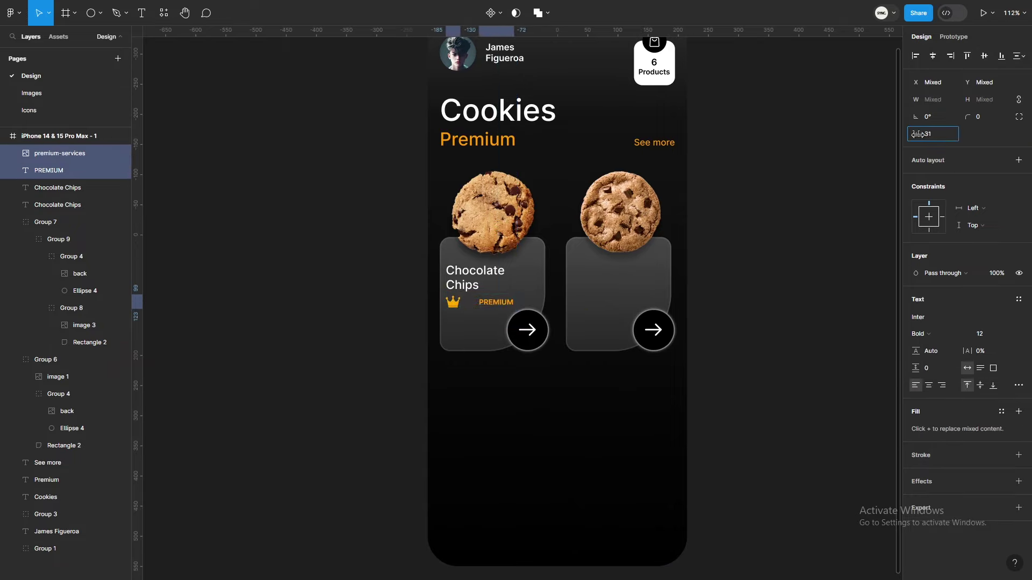
Copy the title down as a '20 USD' price at size 18 beside the arrow button
{"action": "left_click", "coordinate": [476, 277]}
{"action": "left_click_drag", "start_coordinate": [475, 278], "coordinate": [475, 330]}
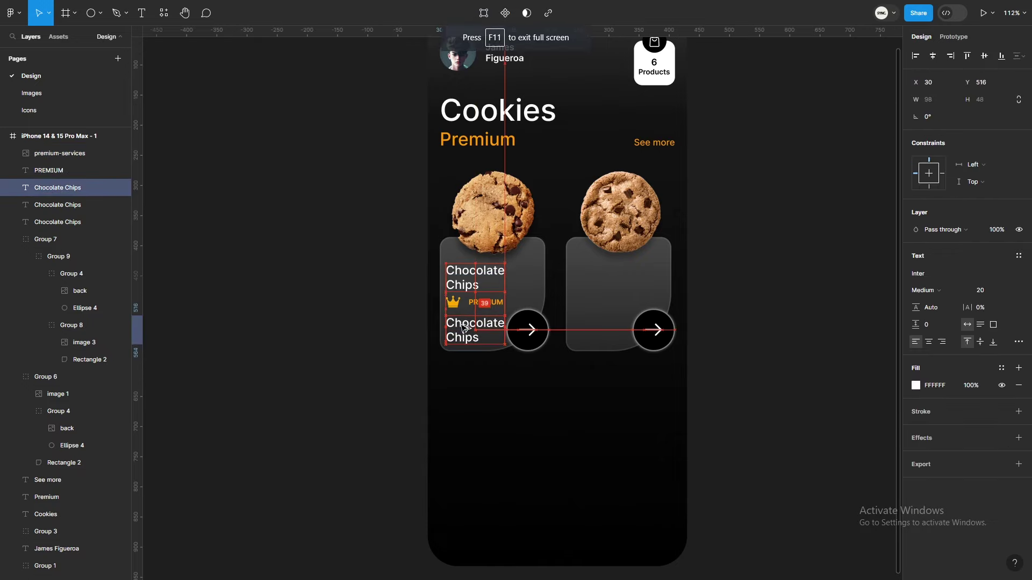
{"action": "double_click", "coordinate": [460, 322]}
{"action": "type", "text": "20 USD"}
{"action": "key", "text": "Escape"}
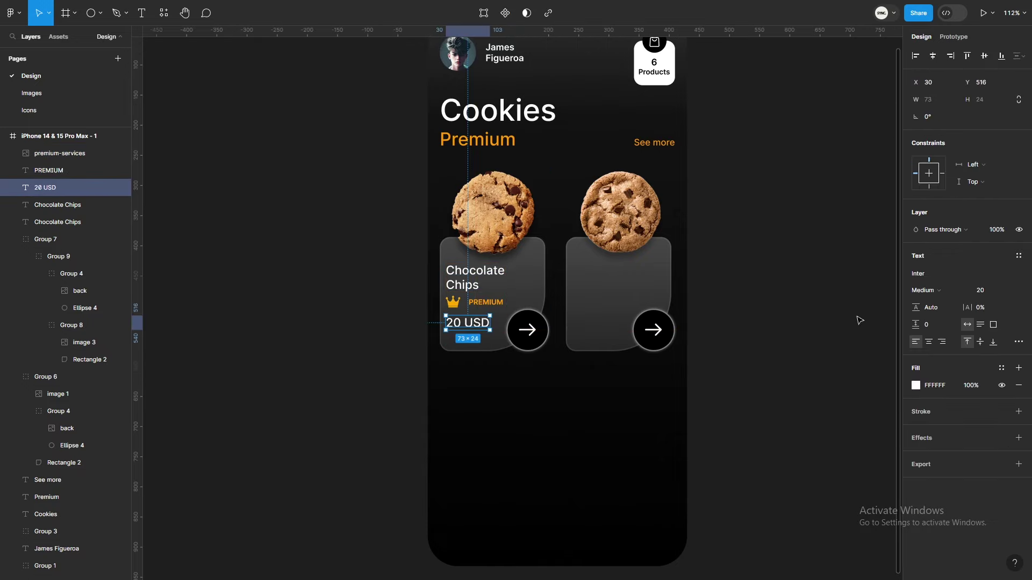
{"action": "type", "text": "18"}
{"action": "key", "text": "Return"}
{"action": "left_click_drag", "start_coordinate": [968, 81], "coordinate": [982, 81]}
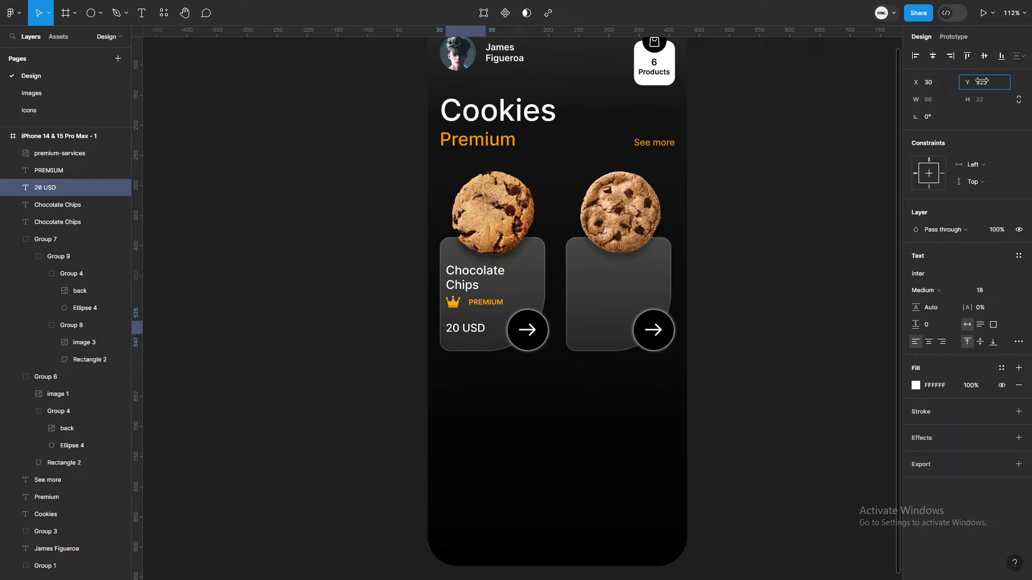
{"action": "left_click", "coordinate": [923, 290]}
Bold the 20 USD price, group crown with PREMIUM, and copy the card texts to the second card
{"action": "left_click", "coordinate": [924, 316]}
{"action": "left_click", "coordinate": [776, 345]}
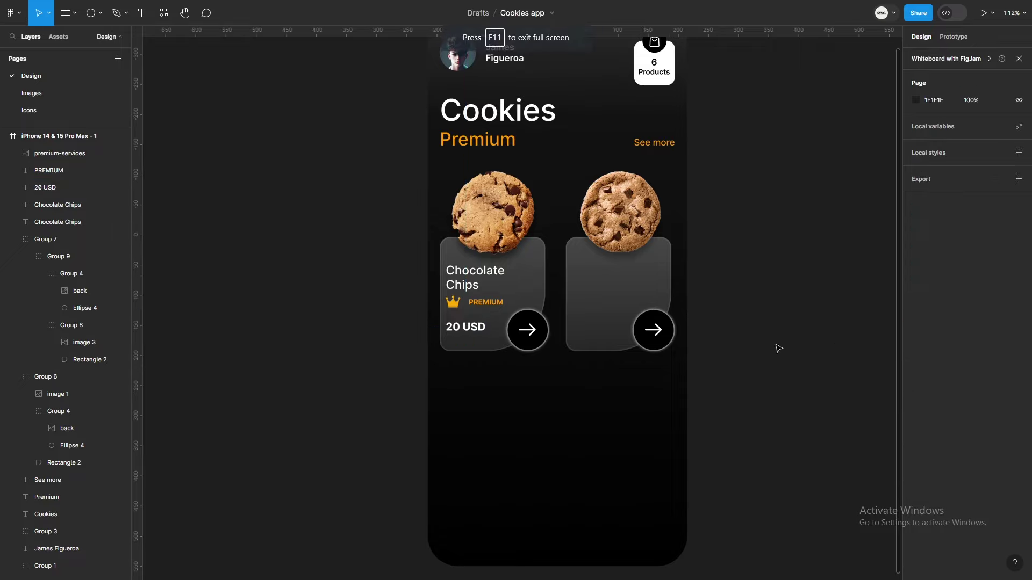
{"action": "left_click", "coordinate": [453, 306]}
{"action": "left_click", "coordinate": [484, 302], "text": "shift"}
{"action": "key", "text": "ctrl+g"}
{"action": "left_click", "coordinate": [472, 277], "text": "shift"}
{"action": "left_click", "coordinate": [466, 327], "text": "shift"}
{"action": "left_click_drag", "start_coordinate": [462, 286], "coordinate": [590, 286]}
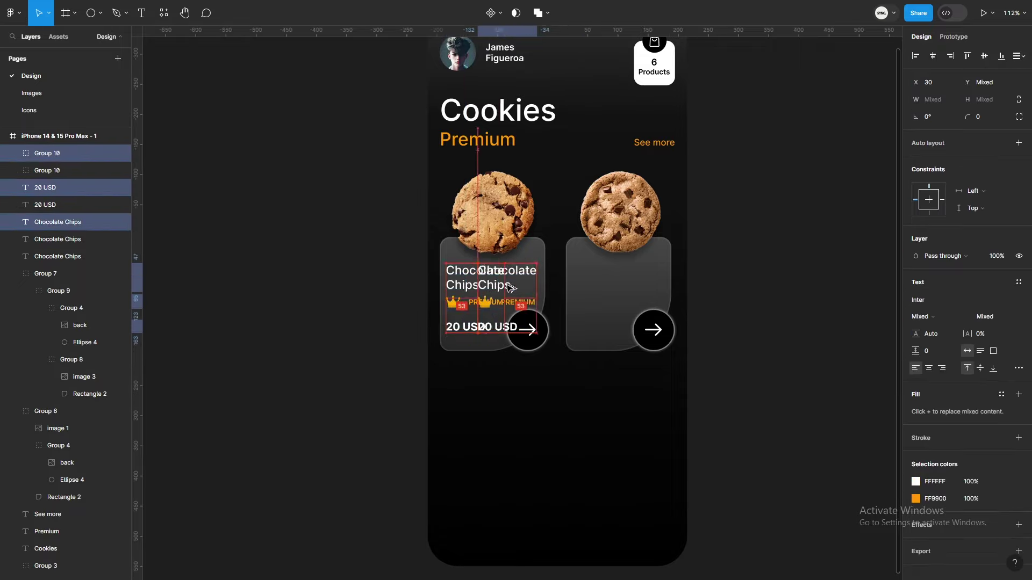
Align the second card's texts and change them to 'Oalmeal with raisins' at 16 USD
{"action": "left_click", "coordinate": [589, 287]}
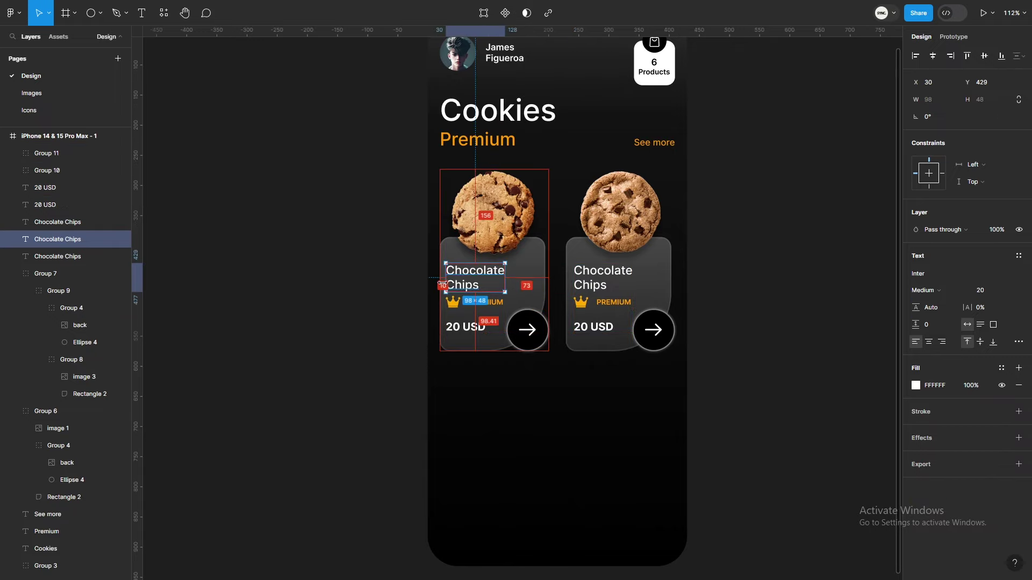
{"action": "left_click_drag", "start_coordinate": [721, 336], "coordinate": [591, 269]}
{"action": "key", "text": "Left"}
{"action": "key", "text": "Left"}
{"action": "key", "text": "Left"}
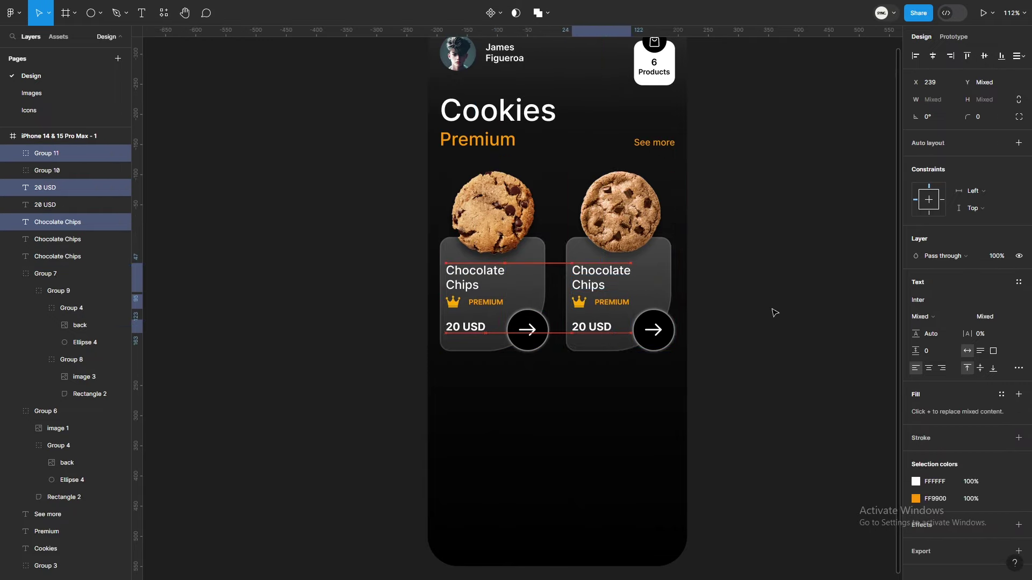
{"action": "left_click", "coordinate": [771, 310]}
{"action": "double_click", "coordinate": [600, 288]}
{"action": "type", "text": "Oalmeal with raisins"}
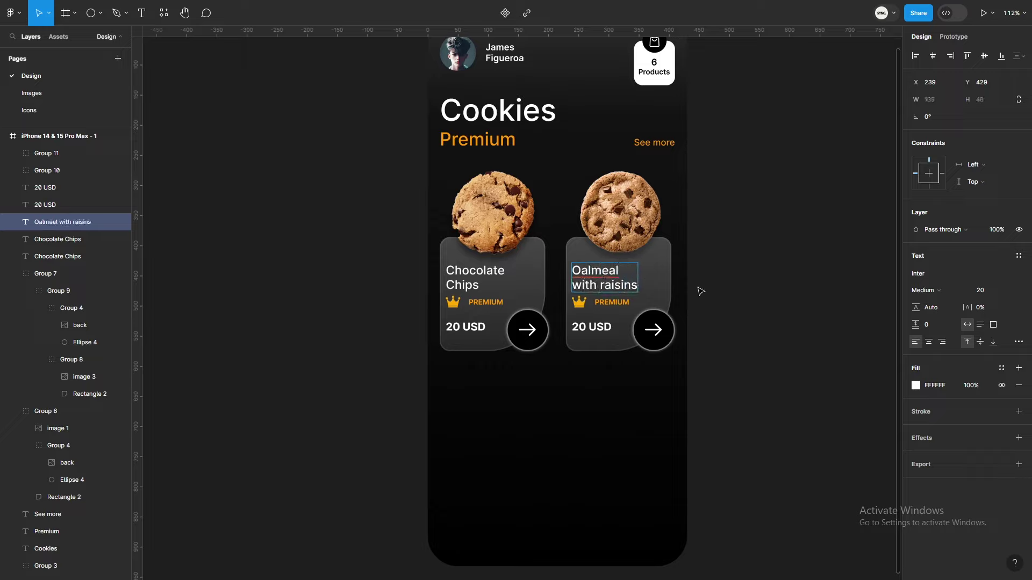
{"action": "double_click", "coordinate": [578, 327]}
{"action": "type", "text": "16"}
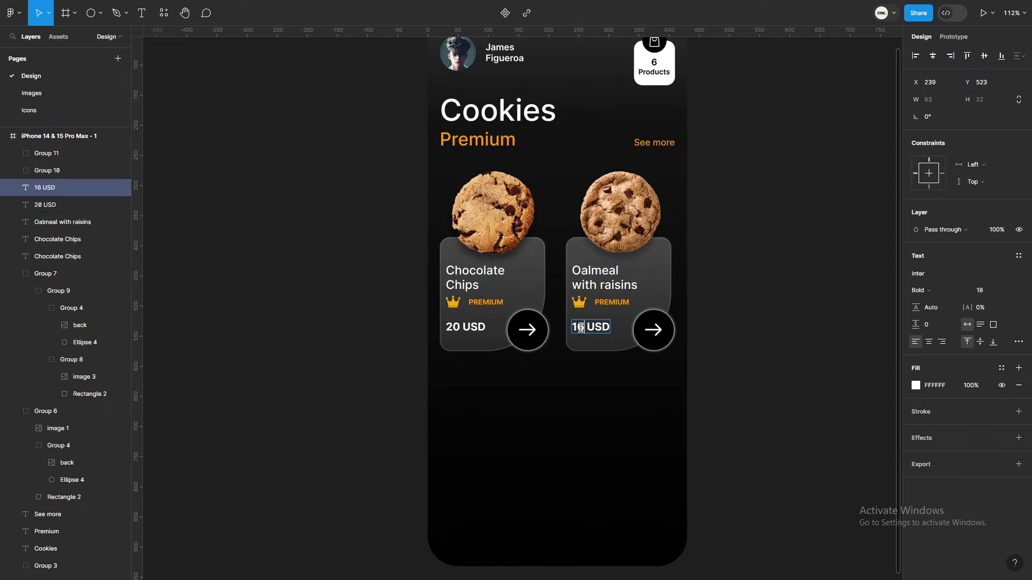
{"action": "left_click", "coordinate": [786, 298]}
Copy the Cookies heading below the cards as a light, size-45 'Offers', with See more beside it
{"action": "left_click", "coordinate": [498, 111]}
{"action": "left_click_drag", "start_coordinate": [497, 111], "coordinate": [497, 395], "text": "alt"}
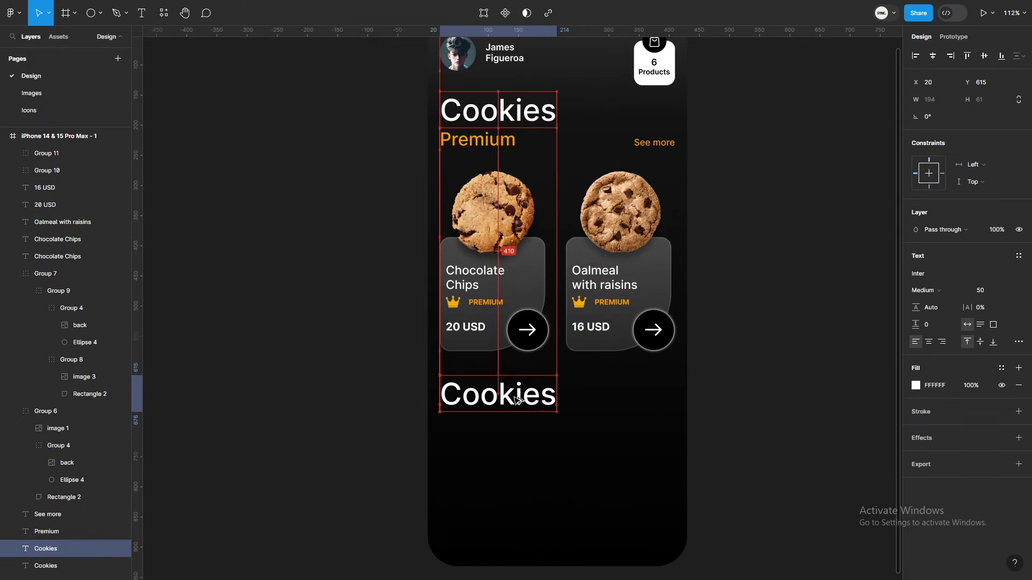
{"action": "double_click", "coordinate": [524, 394]}
{"action": "type", "text": "Offers"}
{"action": "key", "text": "Escape"}
{"action": "key", "text": "Tab"}
{"action": "type", "text": "4"}
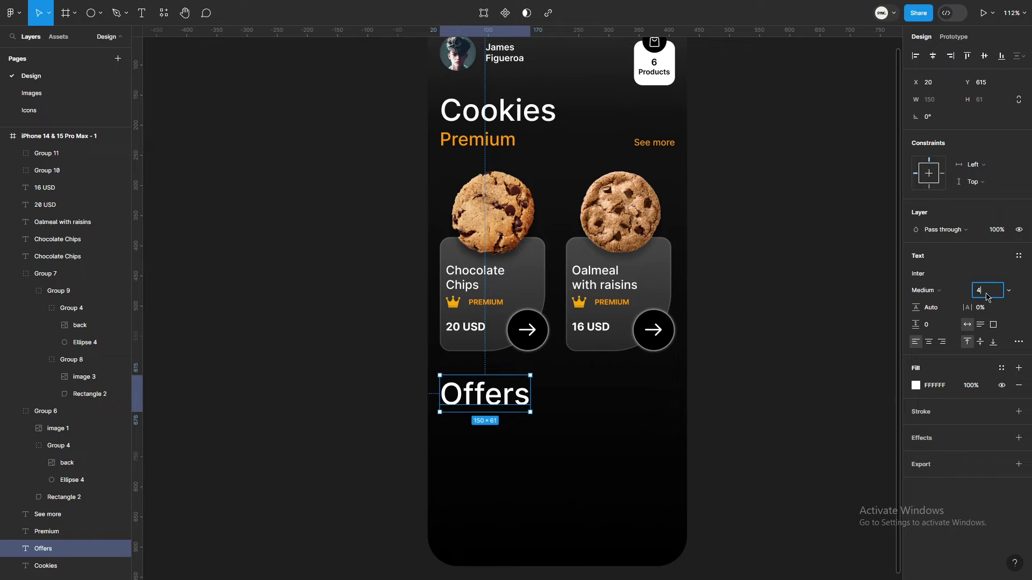
{"action": "type", "text": "5"}
{"action": "key", "text": "Return"}
{"action": "left_click", "coordinate": [922, 290]}
{"action": "left_click", "coordinate": [938, 263]}
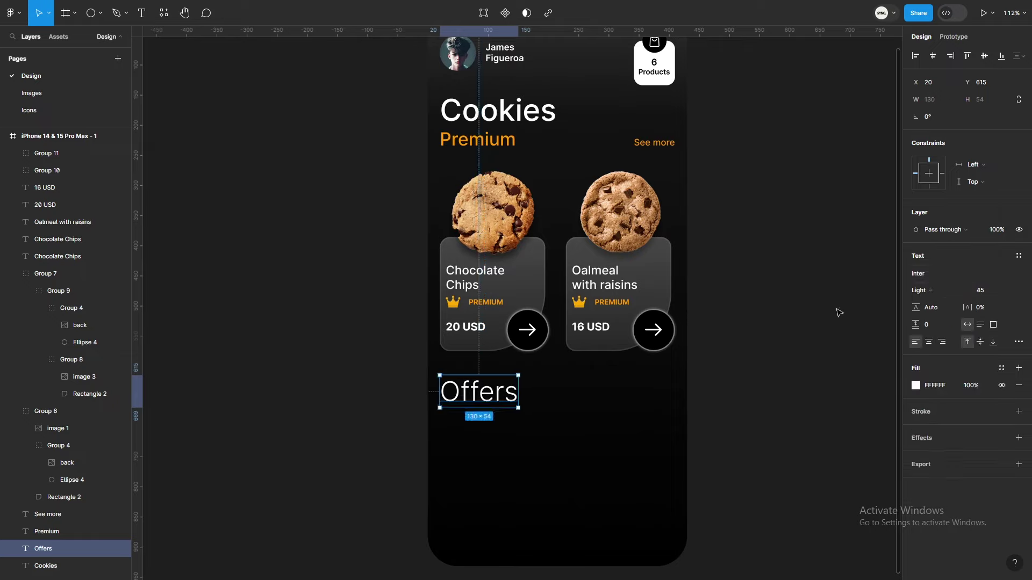
{"action": "left_click", "coordinate": [839, 313]}
{"action": "left_click_drag", "start_coordinate": [654, 143], "coordinate": [659, 403], "text": "alt"}
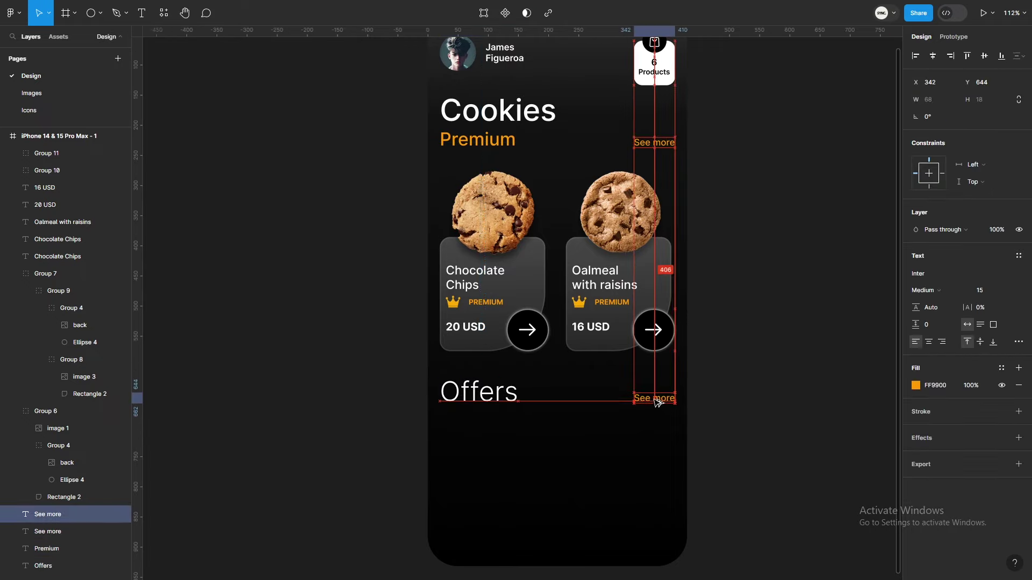